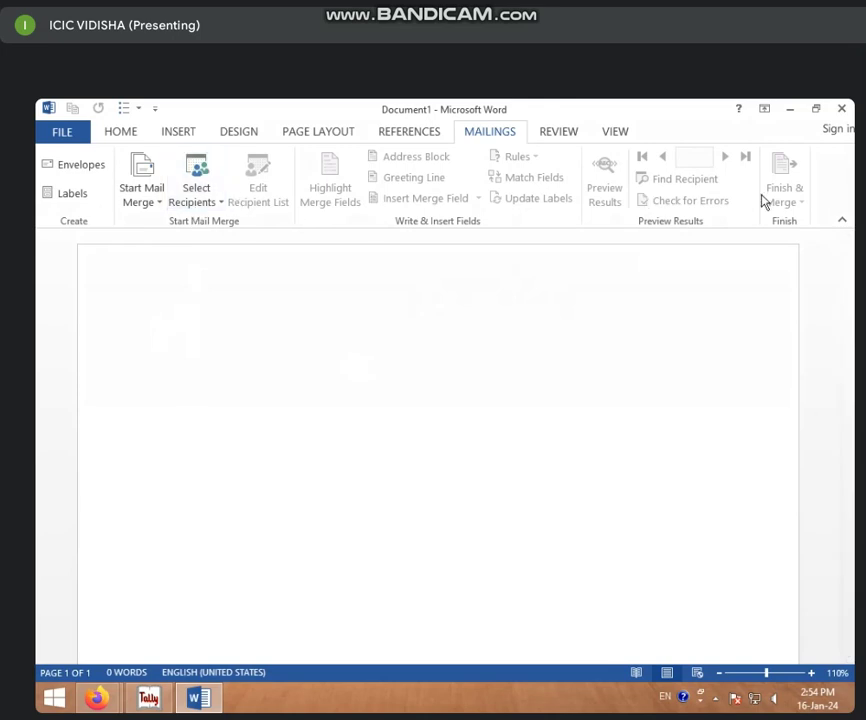
- Open the Select Recipients dropdown on the Mailings tab
{"action": "left_click", "coordinate": [223, 203]}
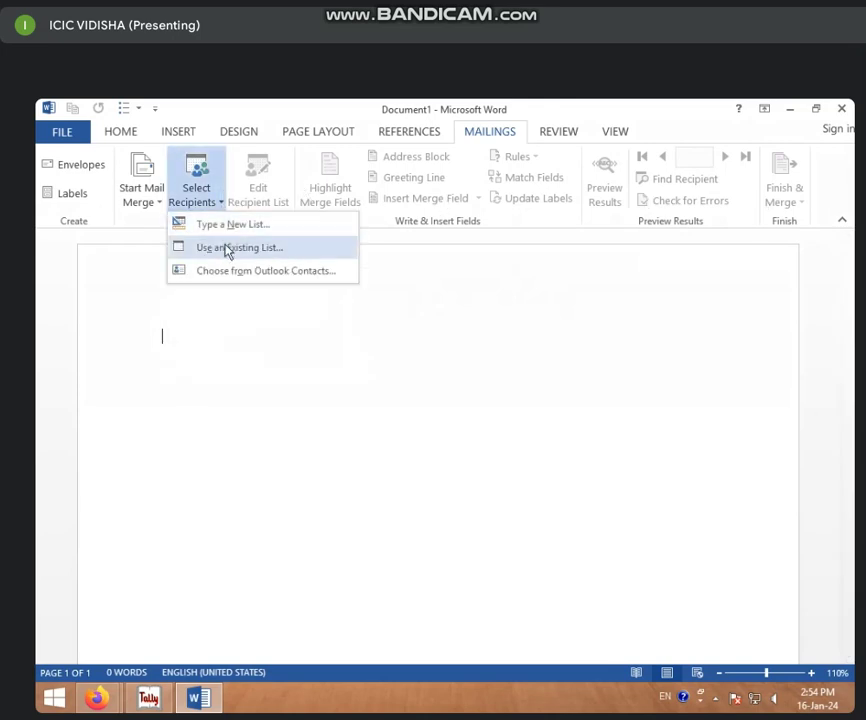
- Use the existing list 2.30 TO 3.00 on Local Disk (G:) as the recipient list
{"action": "left_click", "coordinate": [285, 258]}
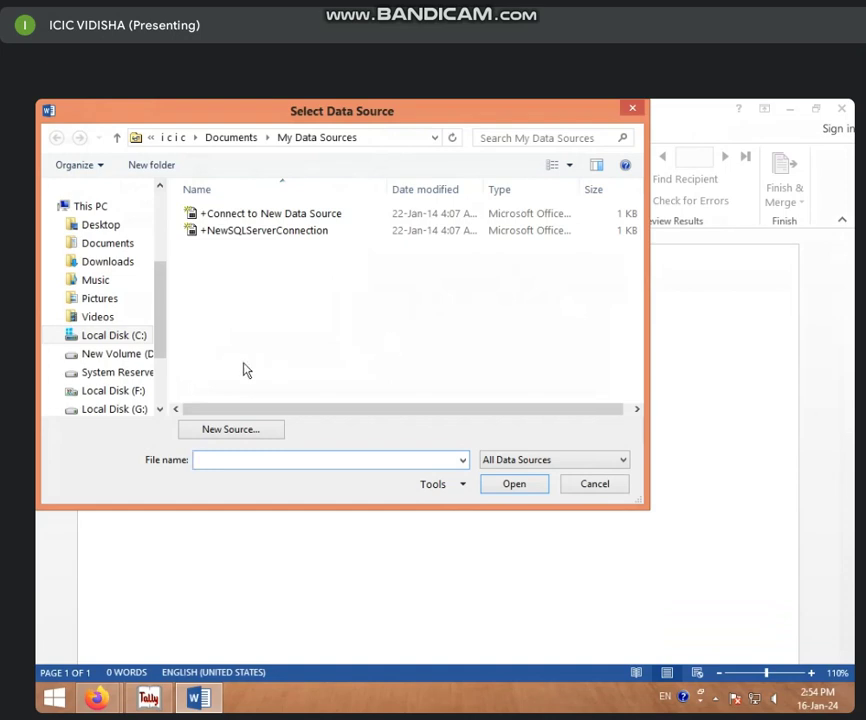
{"action": "left_click", "coordinate": [114, 409]}
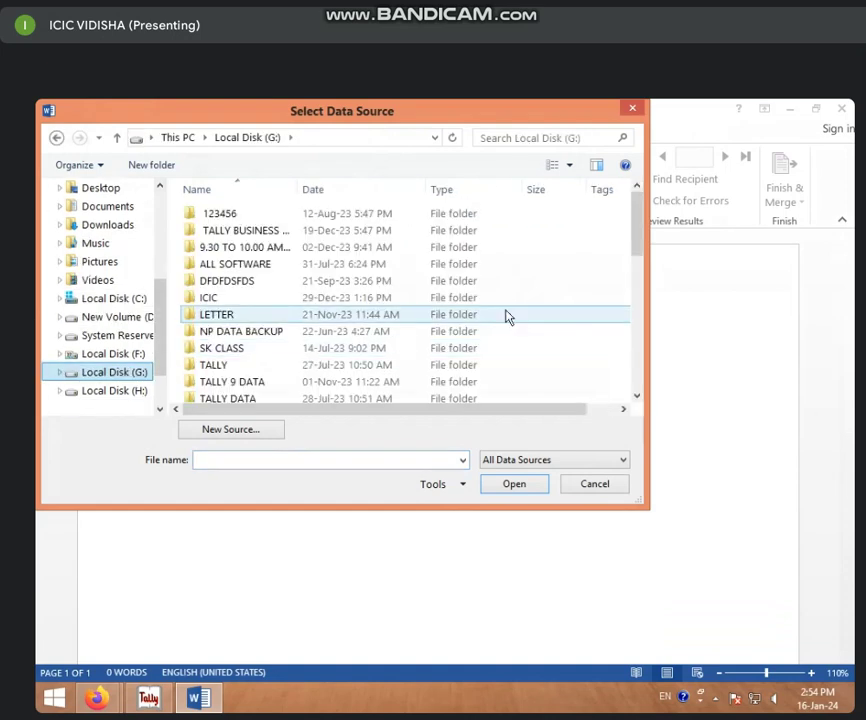
{"action": "left_click_drag", "start_coordinate": [643, 228], "coordinate": [640, 267]}
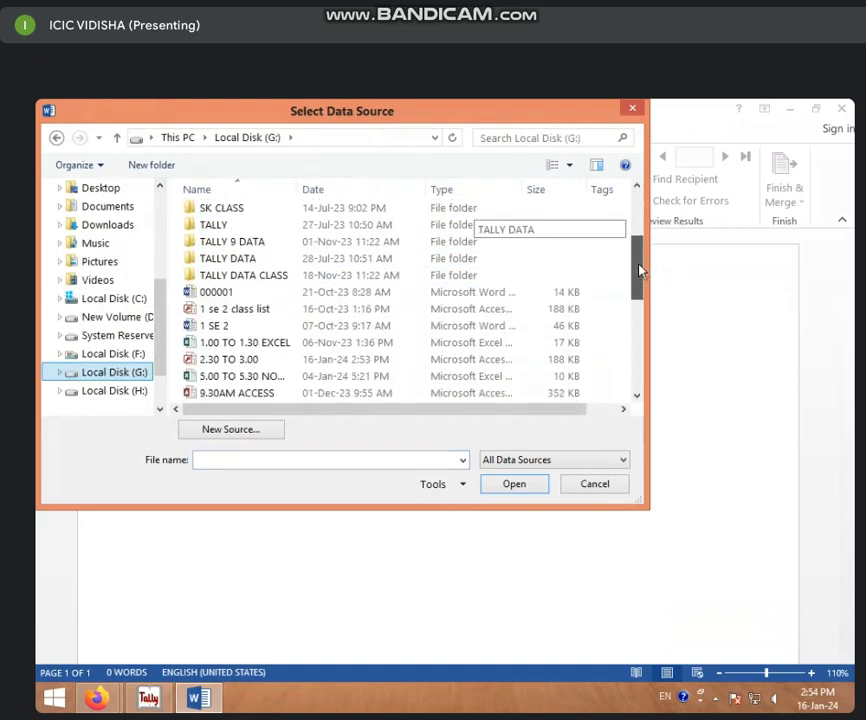
{"action": "left_click", "coordinate": [280, 362]}
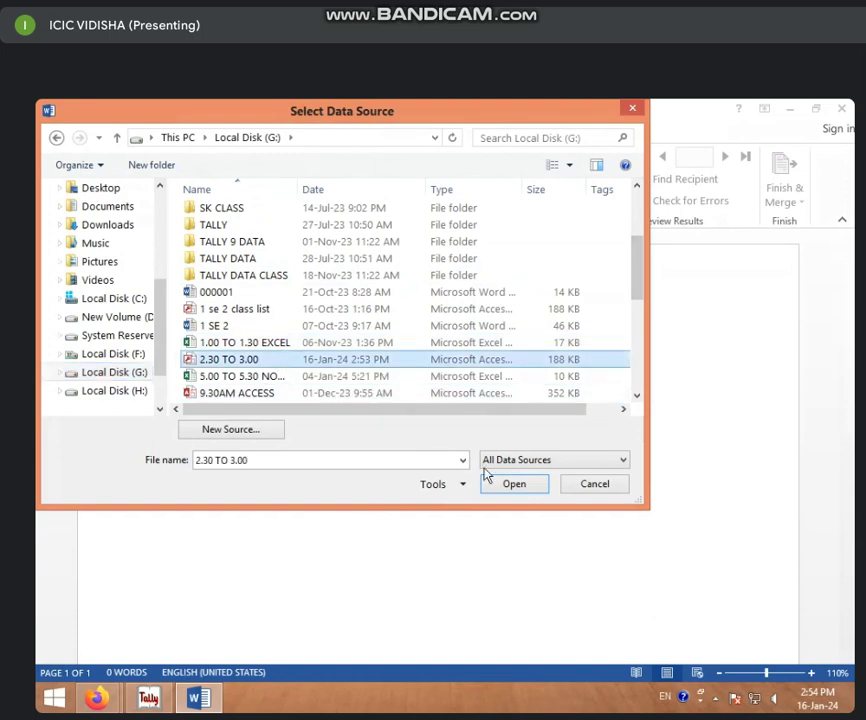
{"action": "left_click", "coordinate": [514, 484]}
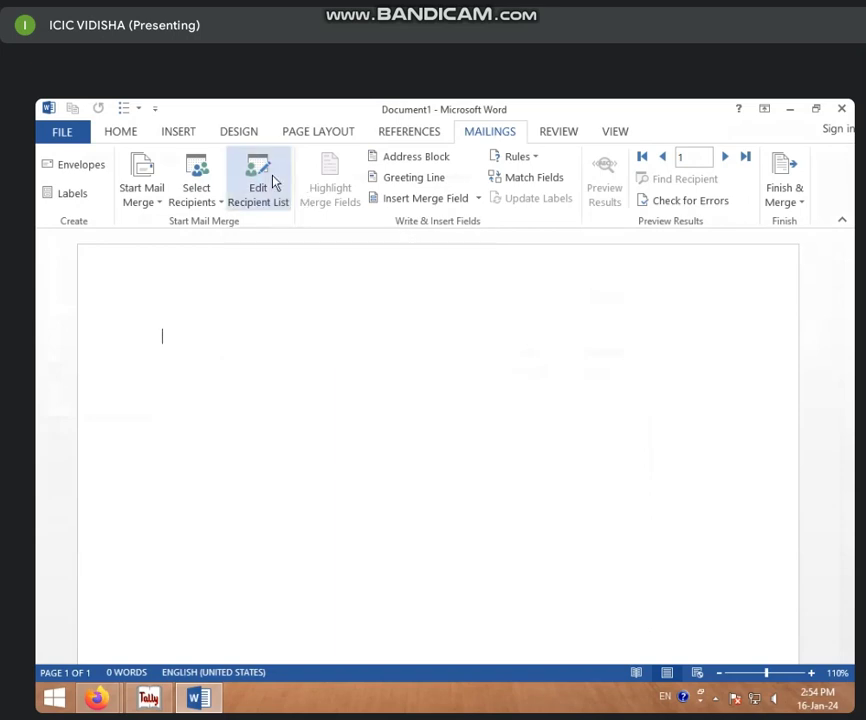
- Open the recipient list and select the 2.30 TO 3.00.mdb data source
{"action": "left_click", "coordinate": [267, 186]}
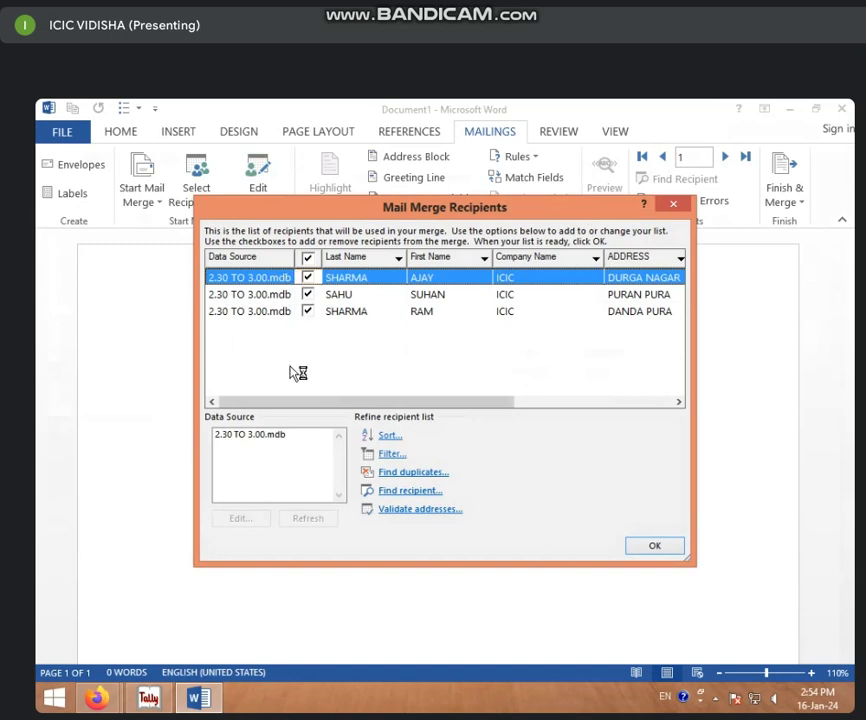
{"action": "left_click", "coordinate": [272, 439]}
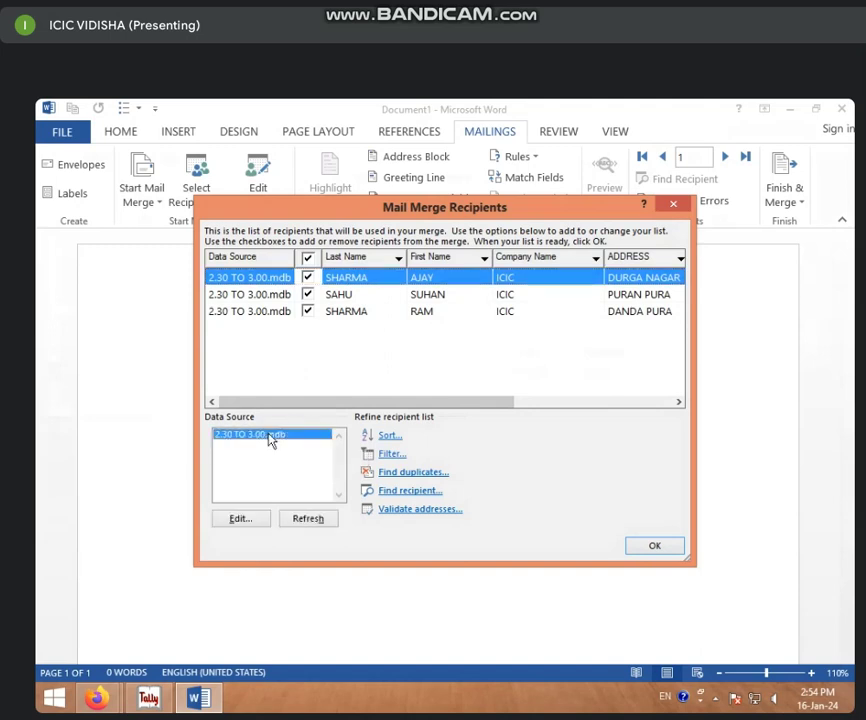
- Change the third recipient's city to RAISE and save it back to 2.30 TO 3.00.mdb
{"action": "left_click", "coordinate": [240, 519]}
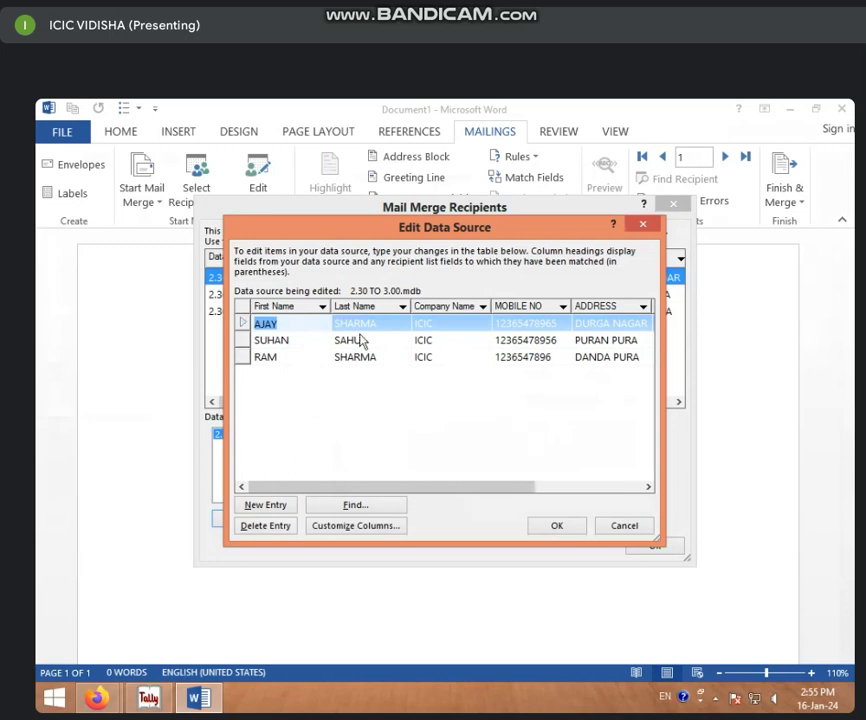
{"action": "left_click_drag", "start_coordinate": [400, 490], "coordinate": [512, 495]}
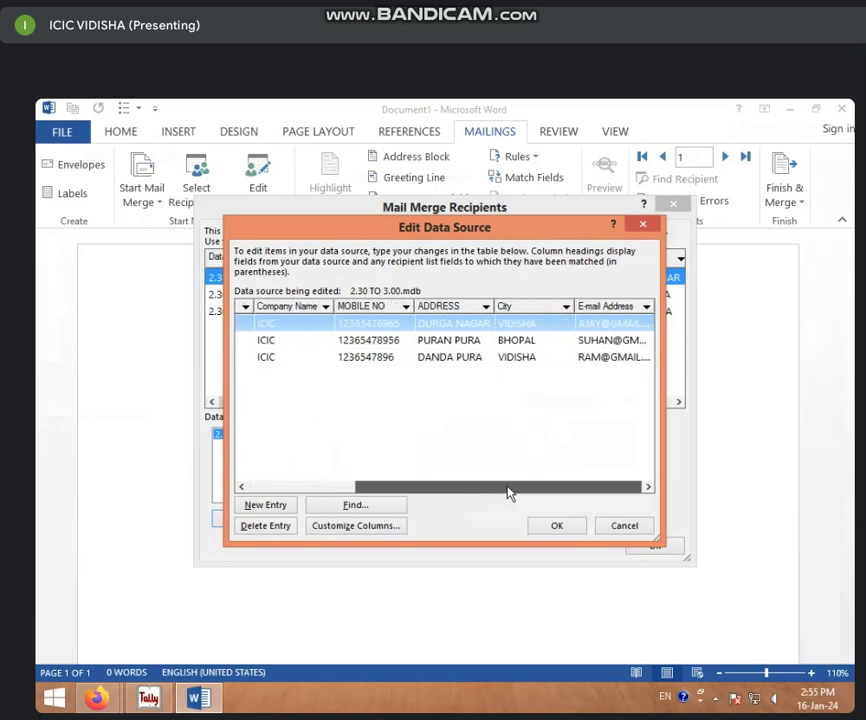
{"action": "left_click", "coordinate": [552, 357]}
{"action": "type", "text": "RAI"}
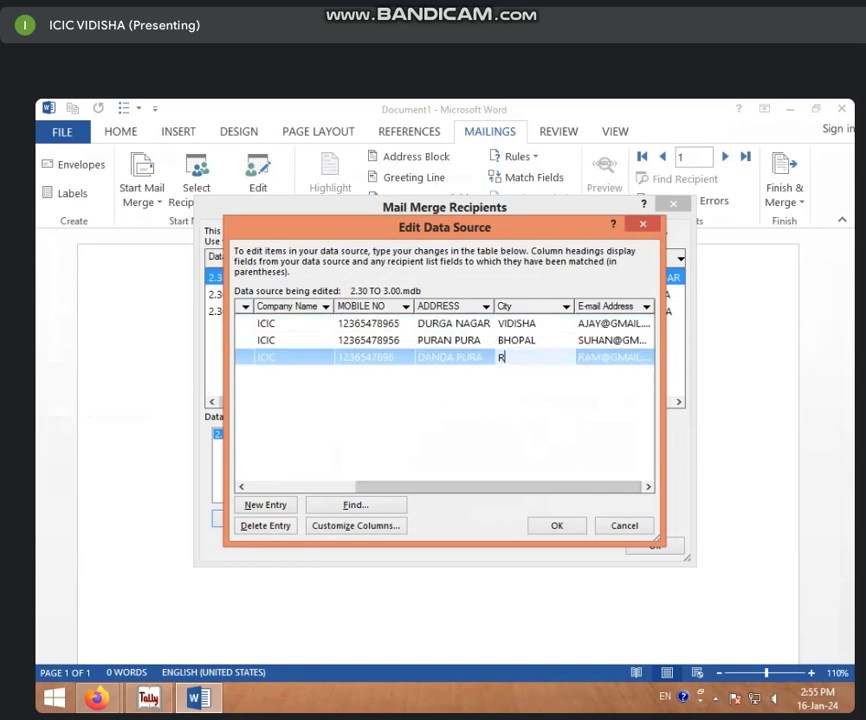
{"action": "type", "text": "SEN"}
{"action": "left_click_drag", "start_coordinate": [510, 486], "coordinate": [362, 492]}
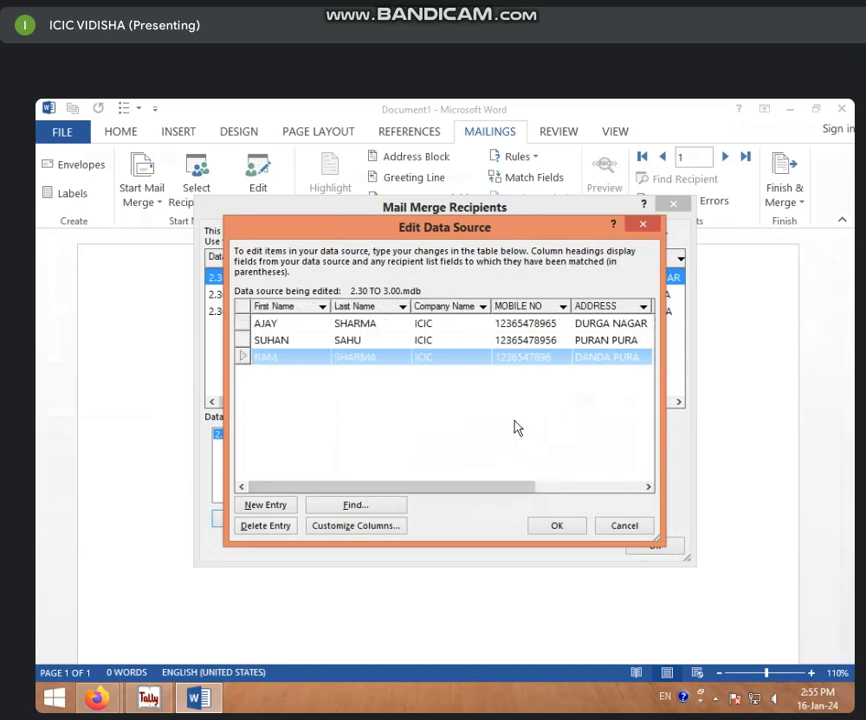
{"action": "left_click", "coordinate": [560, 526]}
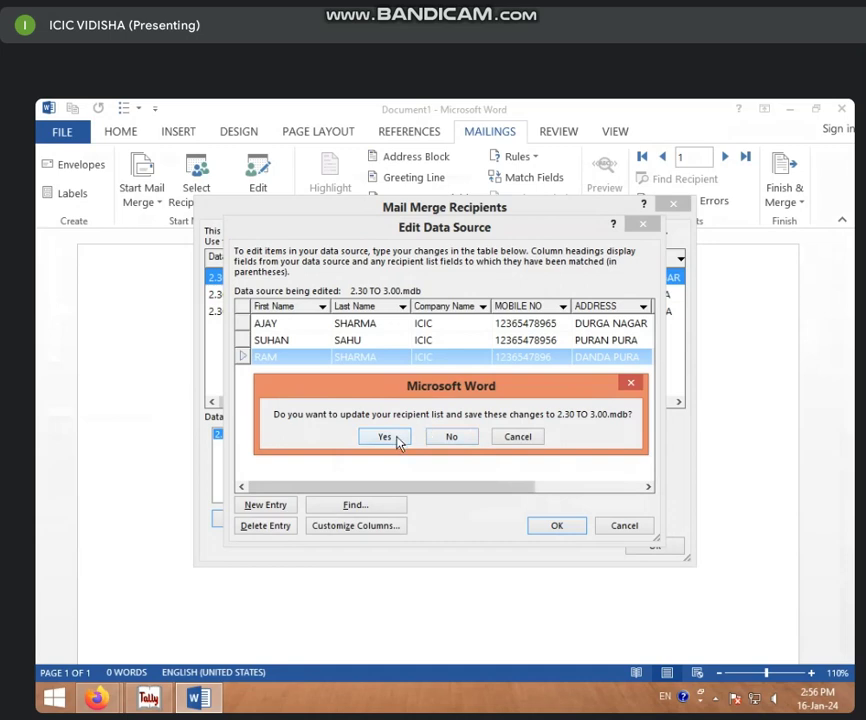
{"action": "left_click", "coordinate": [386, 437]}
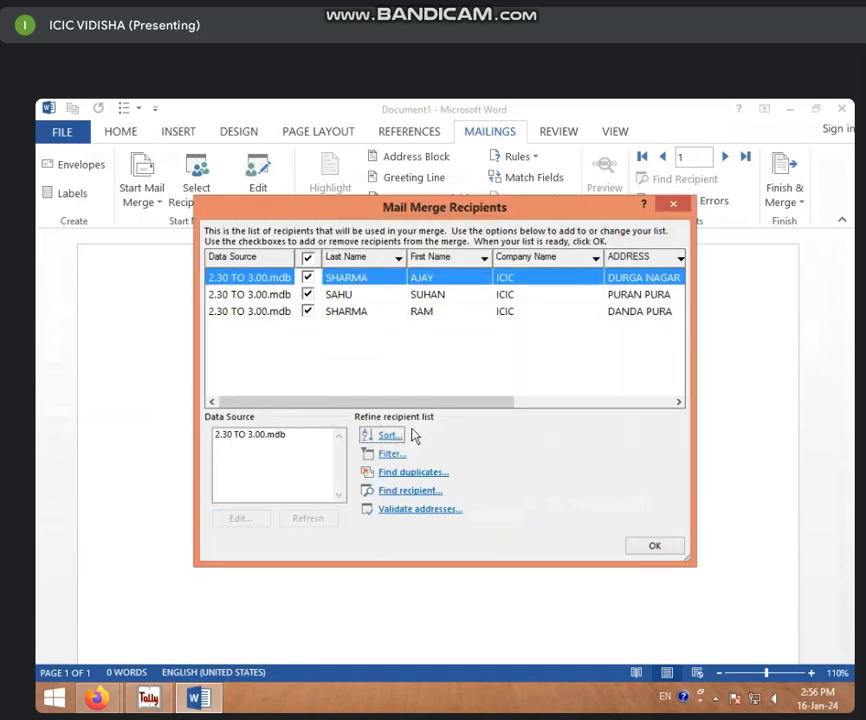
- Scroll across the three recipients' details, then close the Mail Merge Recipients list
{"action": "left_click_drag", "start_coordinate": [392, 404], "coordinate": [535, 400]}
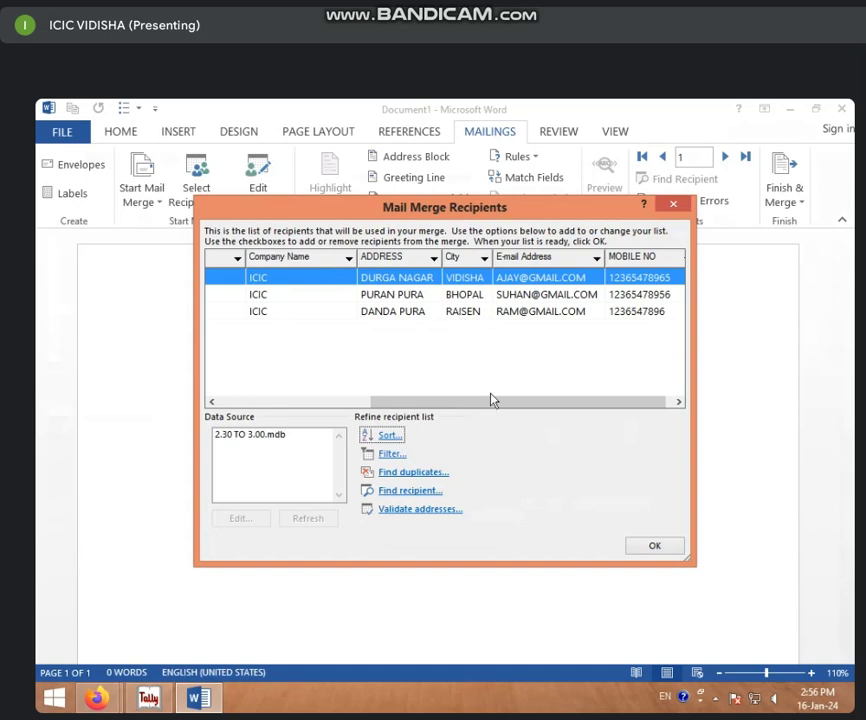
{"action": "left_click_drag", "start_coordinate": [501, 404], "coordinate": [280, 404]}
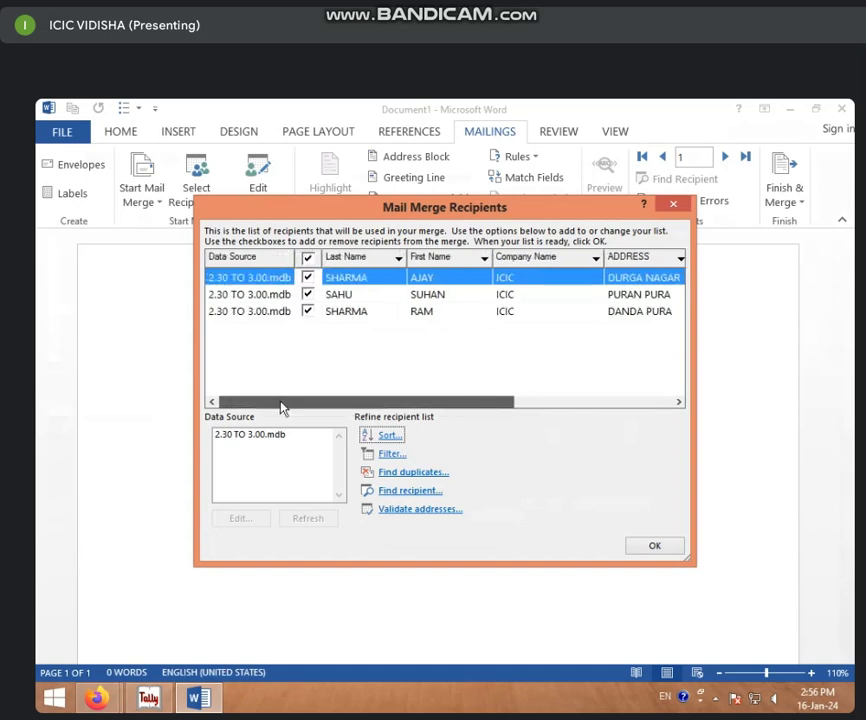
{"action": "left_click", "coordinate": [654, 546]}
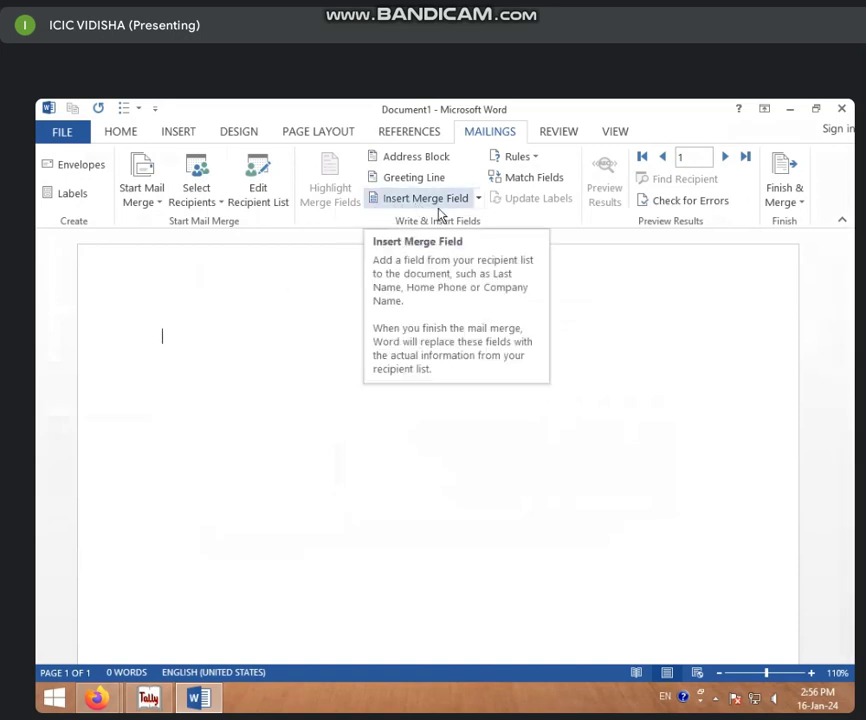
- Insert the First_Name and Last_Name merge fields together on the first line
{"action": "left_click", "coordinate": [480, 202]}
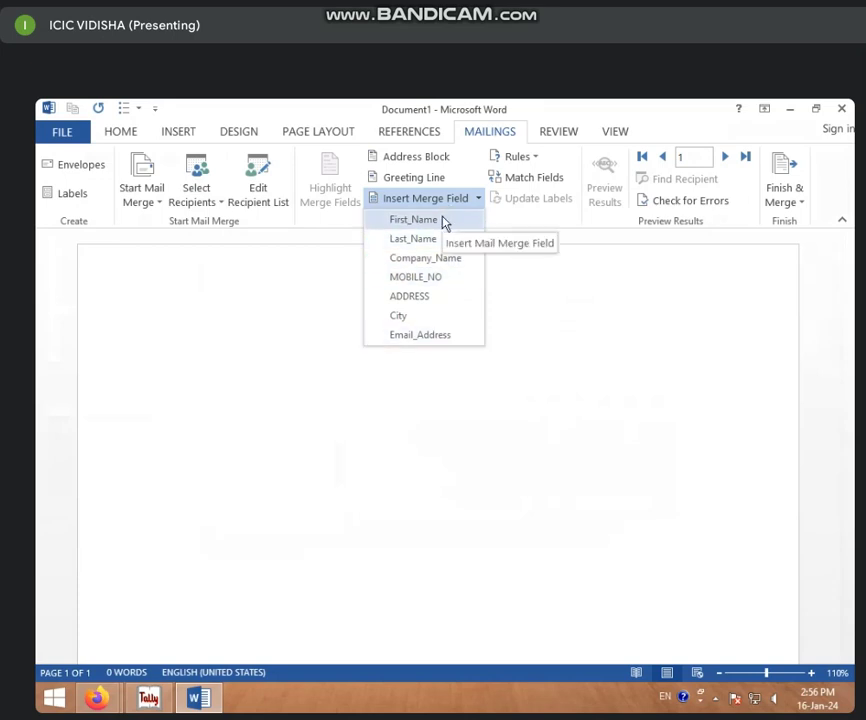
{"action": "left_click", "coordinate": [443, 220]}
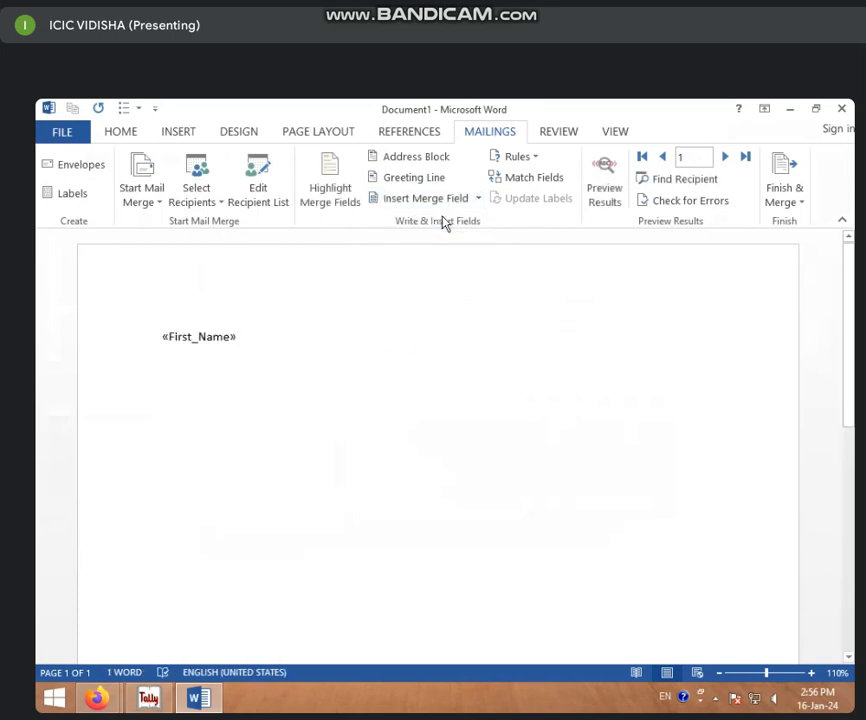
{"action": "key", "text": "Return"}
{"action": "left_click", "coordinate": [478, 199]}
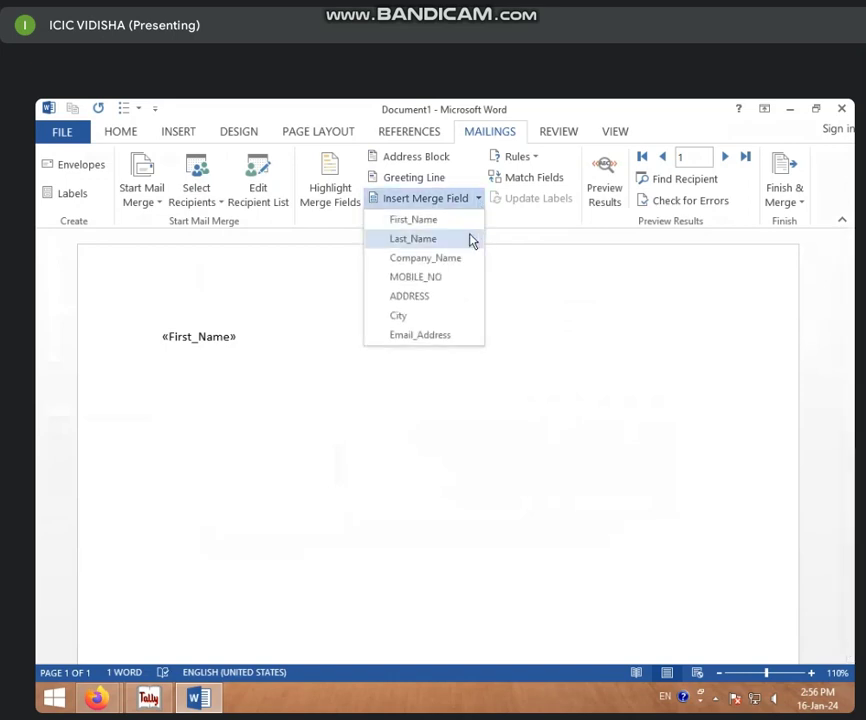
{"action": "left_click", "coordinate": [472, 240]}
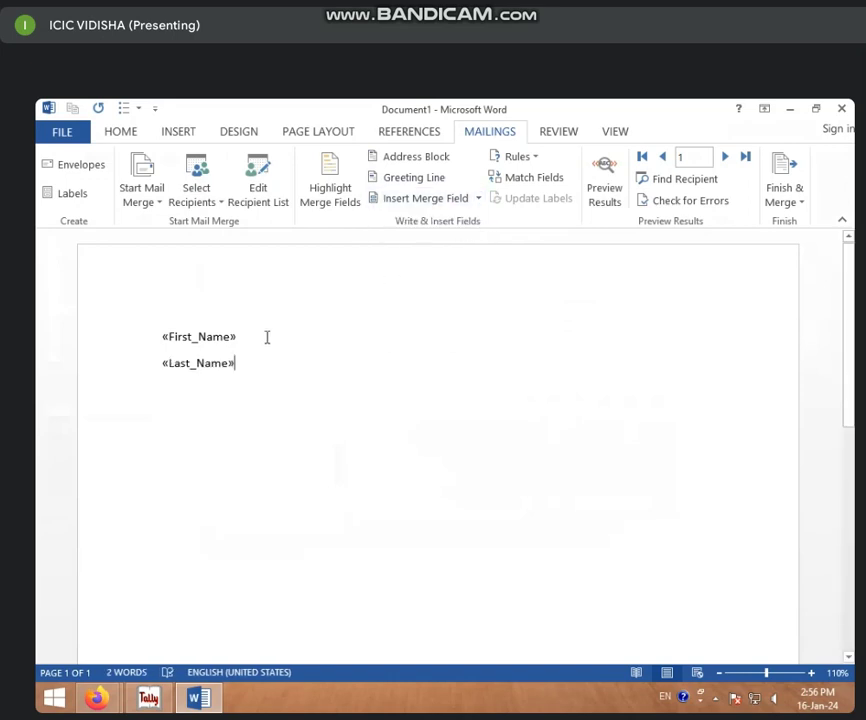
{"action": "key", "text": "BackSpace"}
{"action": "key", "text": "BackSpace"}
{"action": "key", "text": "BackSpace"}
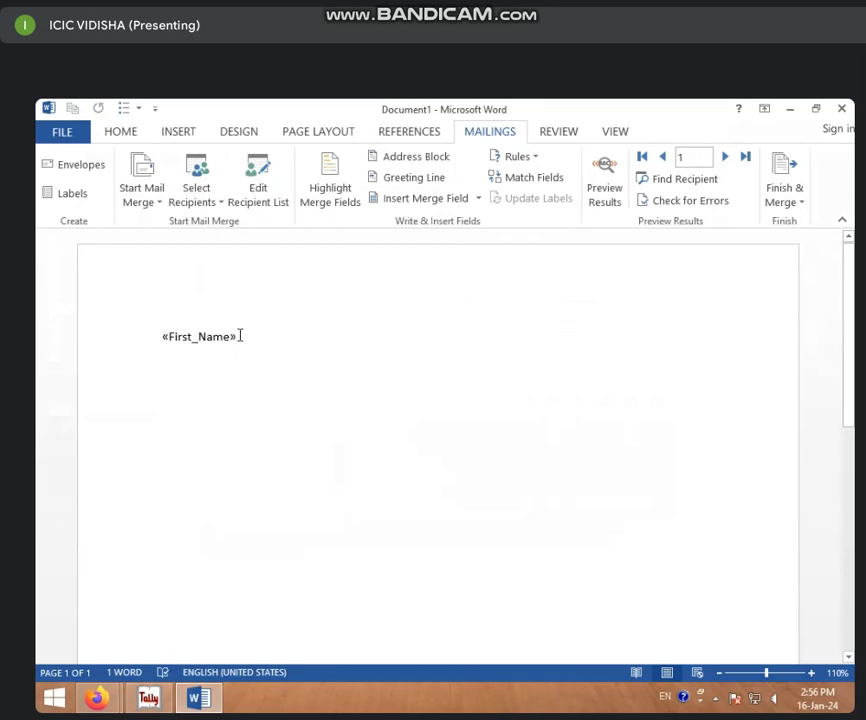
{"action": "left_click", "coordinate": [478, 199]}
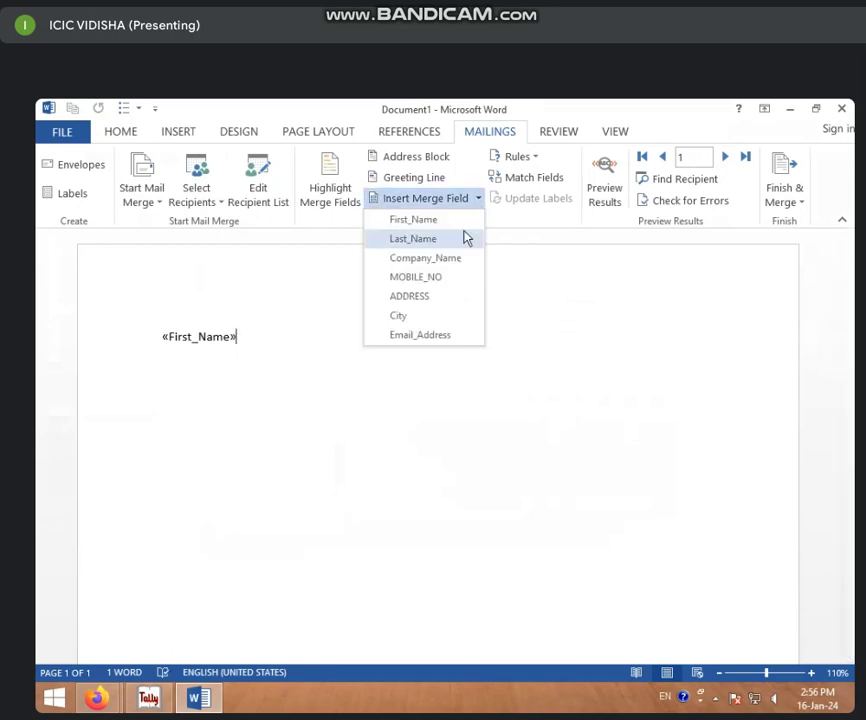
{"action": "left_click", "coordinate": [466, 237]}
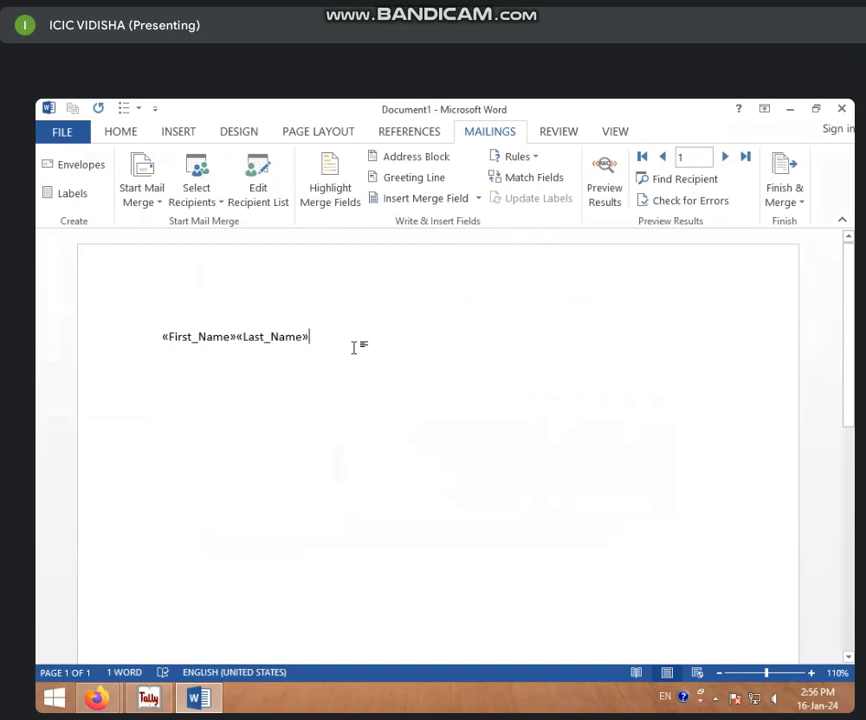
- Add the Company_Name merge field on a second line
{"action": "key", "text": "Return"}
{"action": "left_click", "coordinate": [478, 199]}
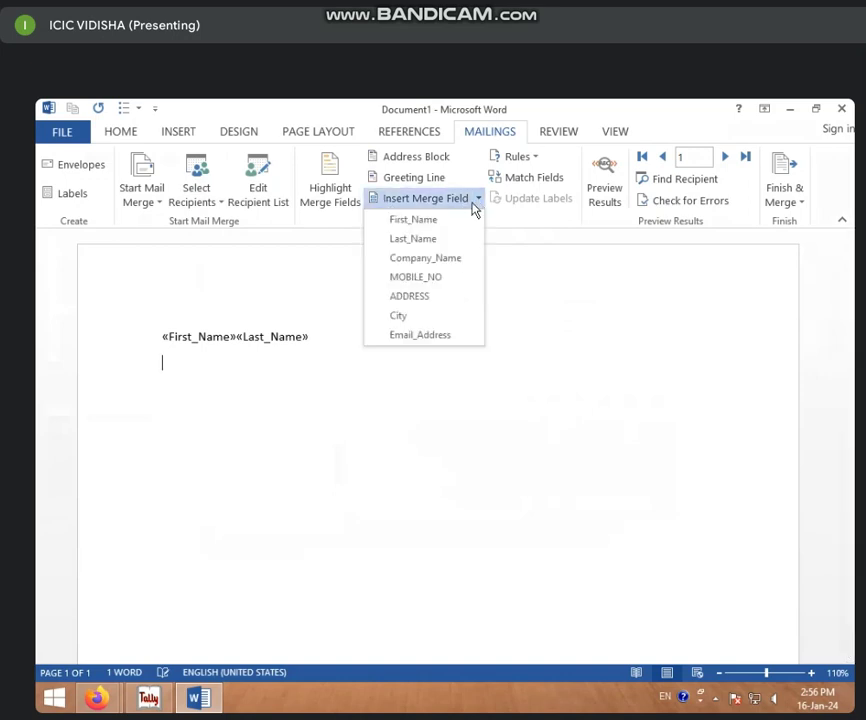
{"action": "left_click", "coordinate": [445, 257]}
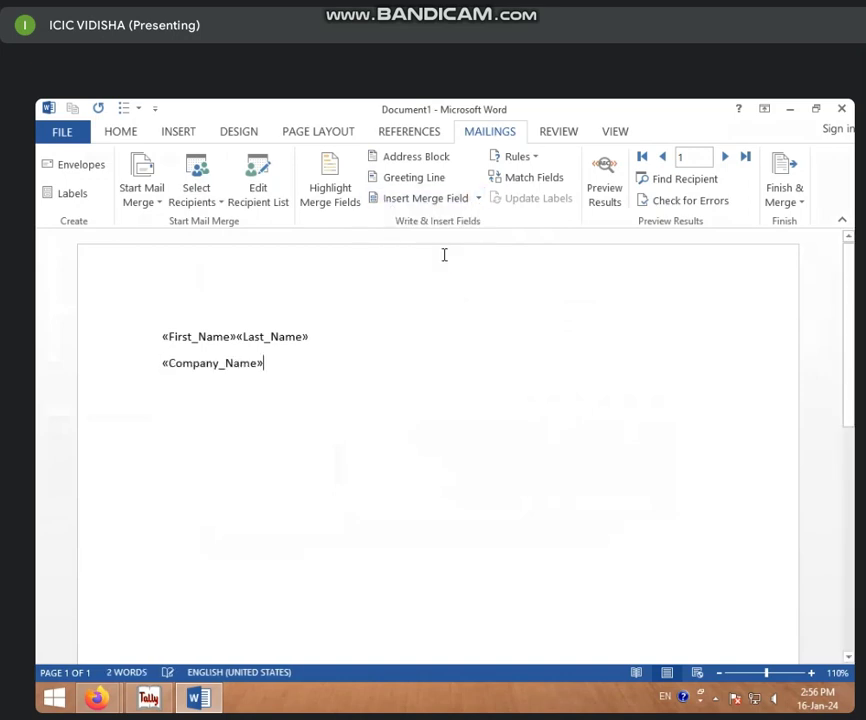
{"action": "left_click", "coordinate": [478, 200]}
{"action": "key", "text": "Escape"}
- Add the ADDRESS field on its own line, with an empty line after it
{"action": "key", "text": "Return"}
{"action": "left_click", "coordinate": [479, 198]}
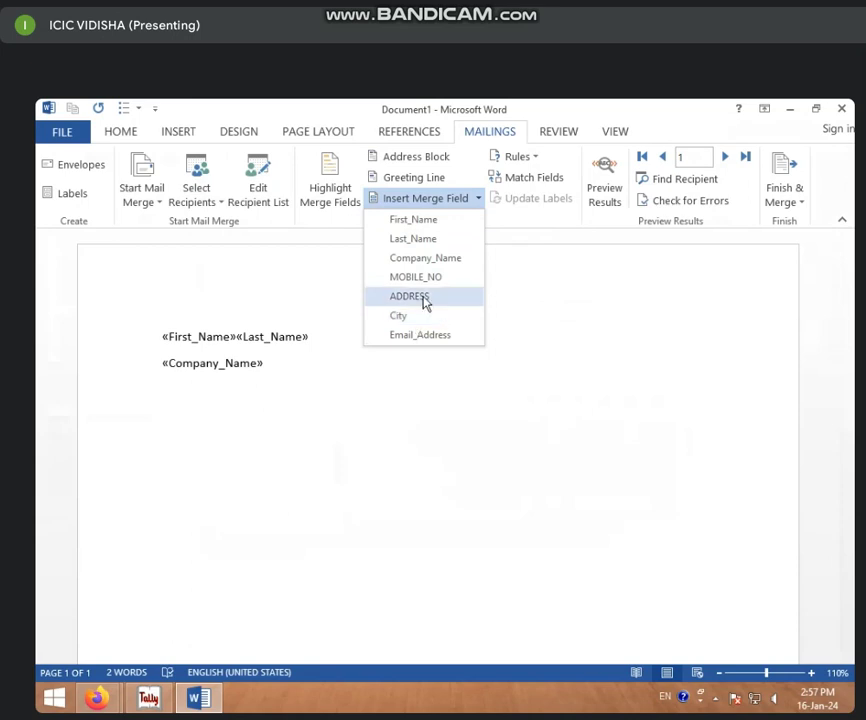
{"action": "left_click", "coordinate": [413, 300]}
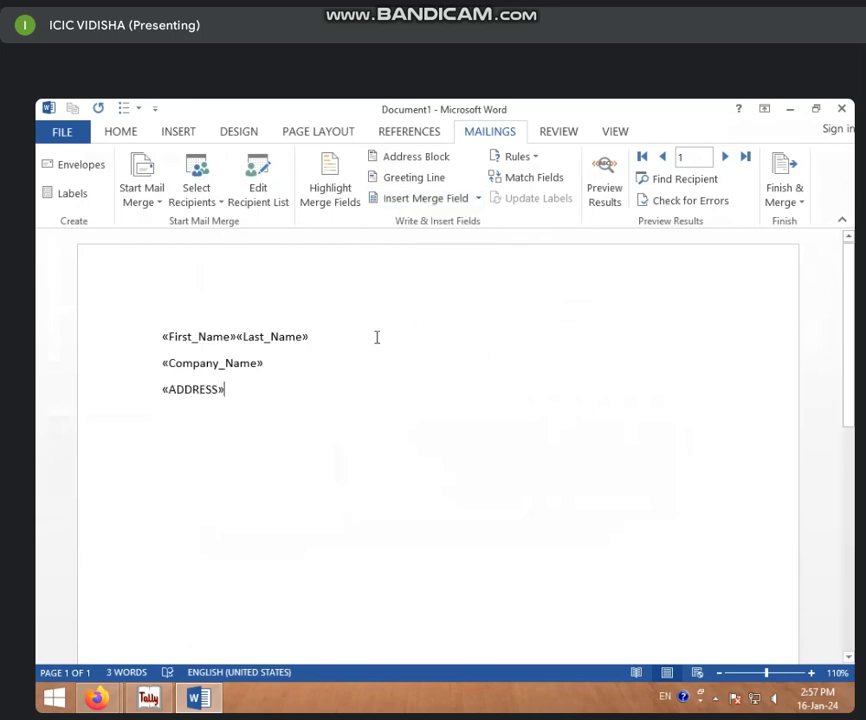
{"action": "key", "text": "Return"}
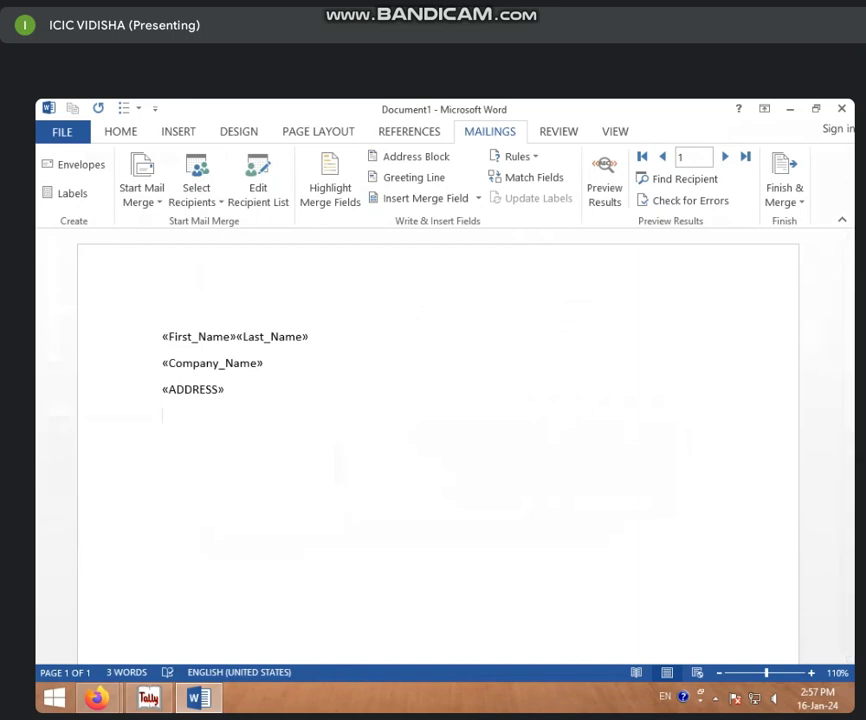
{"action": "type", "text": "=RAND("}
- Generate five paragraphs of =RAND() sample text below the fields and review them
{"action": "key", "text": "Return"}
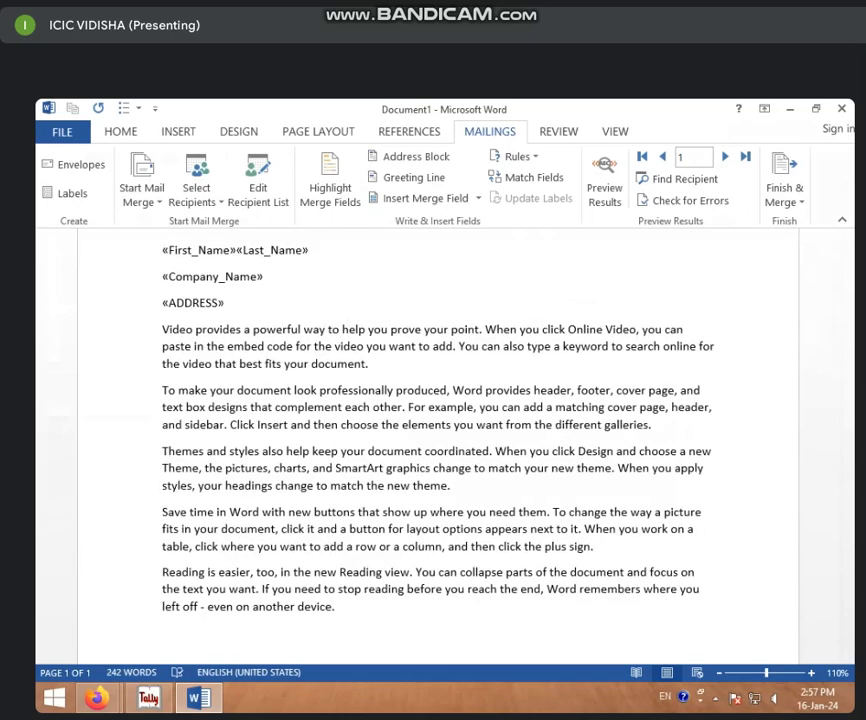
{"action": "scroll", "coordinate": [482, 364], "scroll_direction": "up", "scroll_amount": 2}
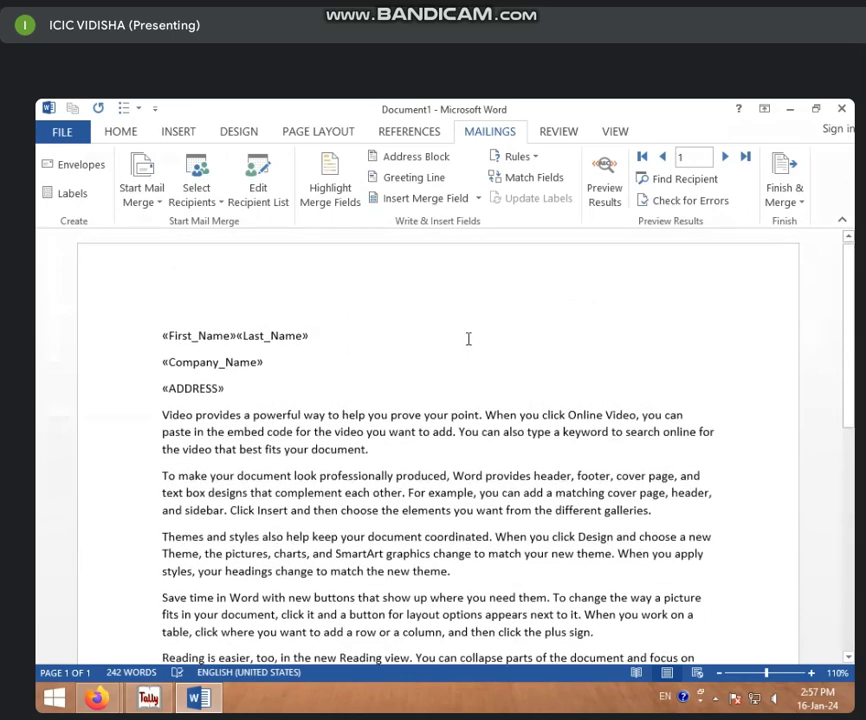
{"action": "scroll", "coordinate": [350, 499], "scroll_direction": "down", "scroll_amount": 1}
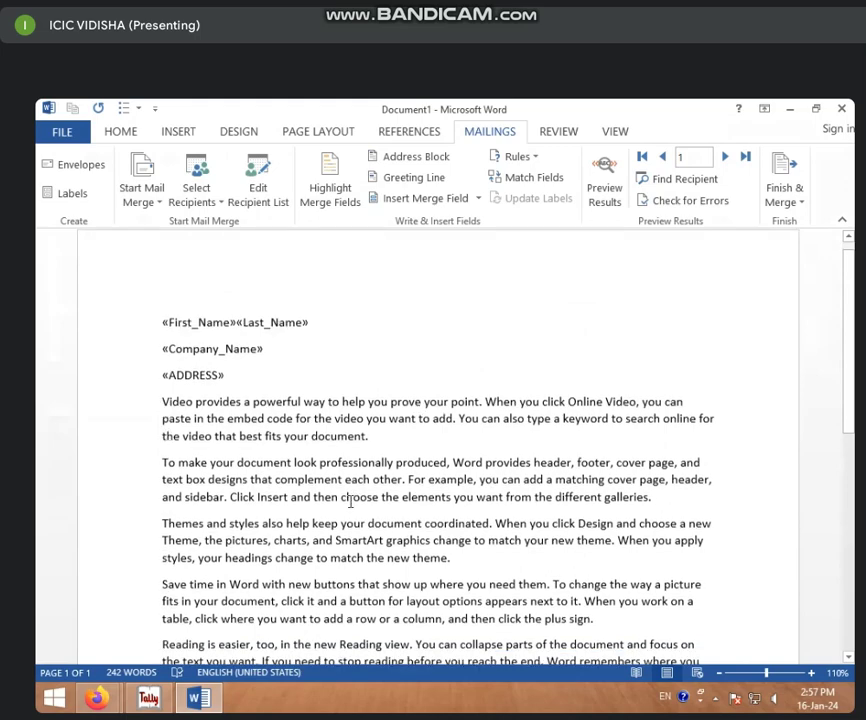
{"action": "scroll", "coordinate": [330, 470], "scroll_direction": "up", "scroll_amount": 1}
{"action": "scroll", "coordinate": [242, 253], "scroll_direction": "down", "scroll_amount": 2}
{"action": "scroll", "coordinate": [247, 296], "scroll_direction": "up", "scroll_amount": 2}
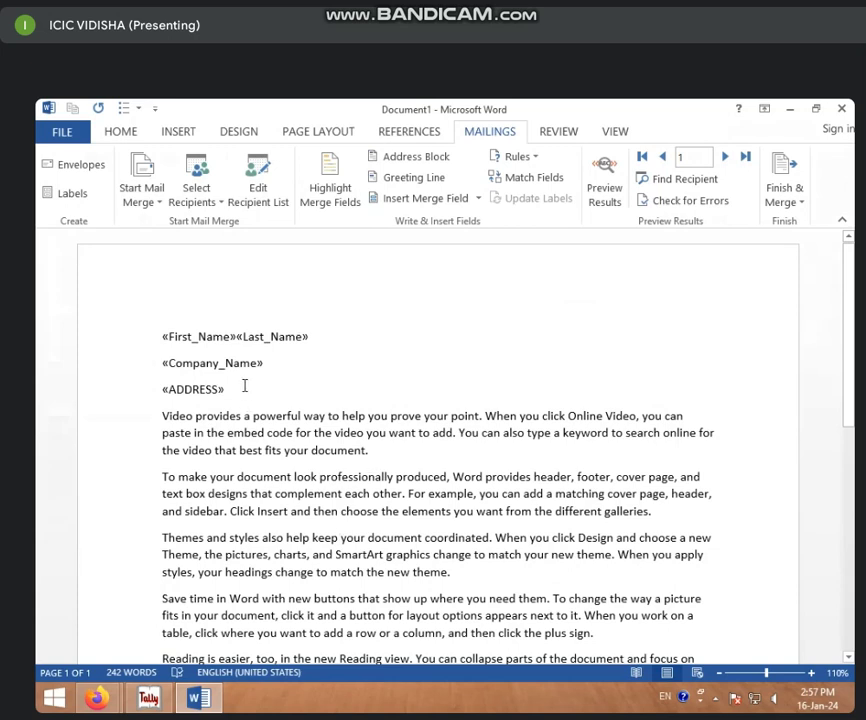
{"action": "left_click", "coordinate": [333, 190]}
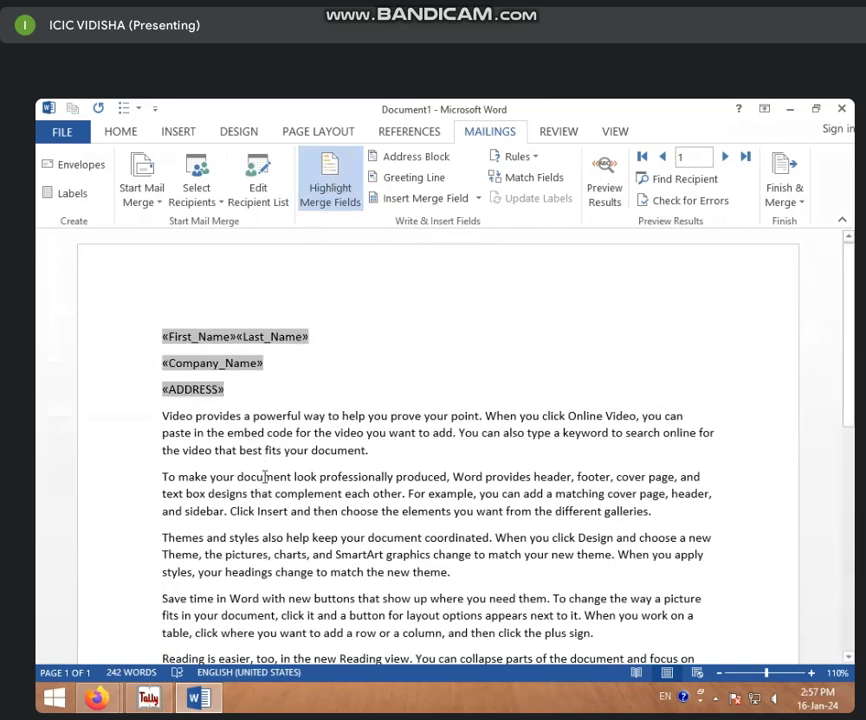
{"action": "left_click", "coordinate": [347, 178]}
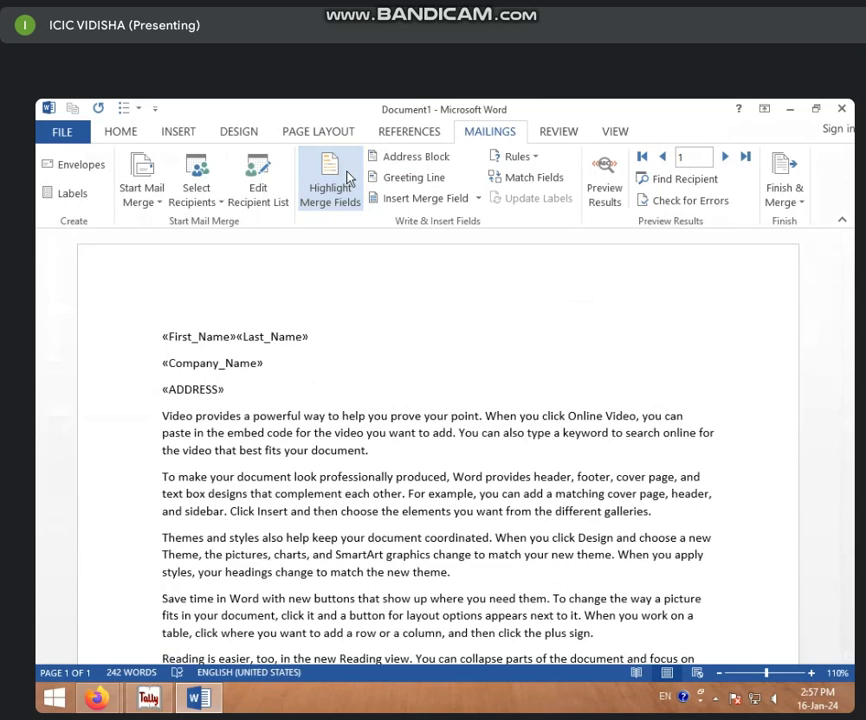
{"action": "left_click", "coordinate": [348, 178]}
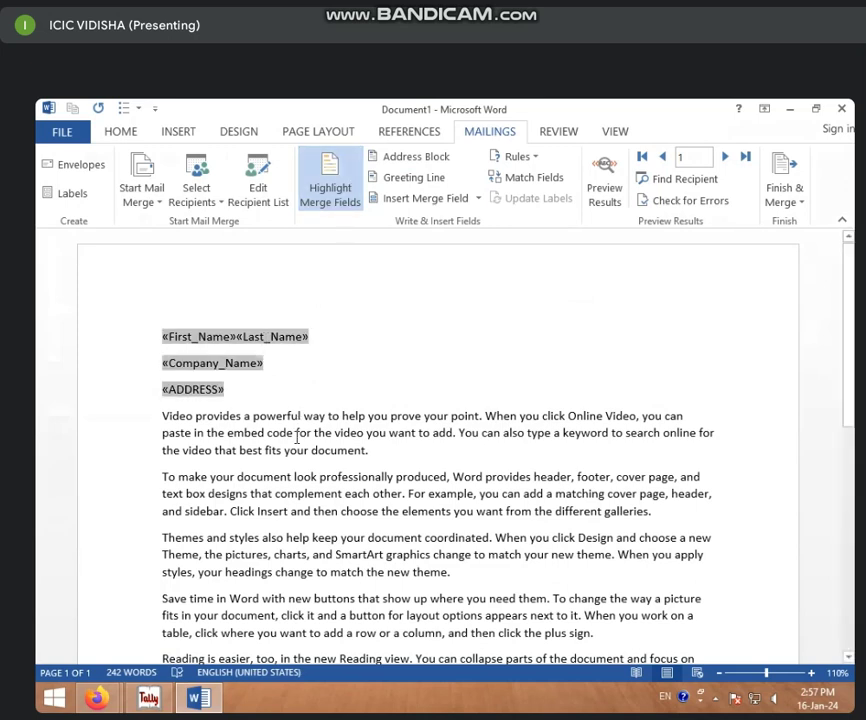
{"action": "left_click", "coordinate": [330, 185]}
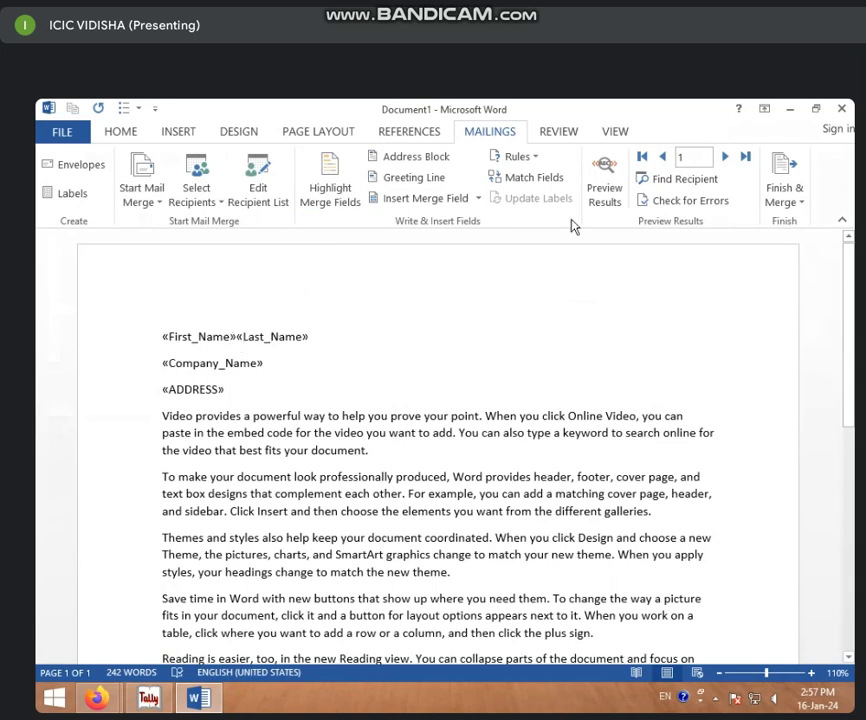
{"action": "left_click", "coordinate": [607, 200]}
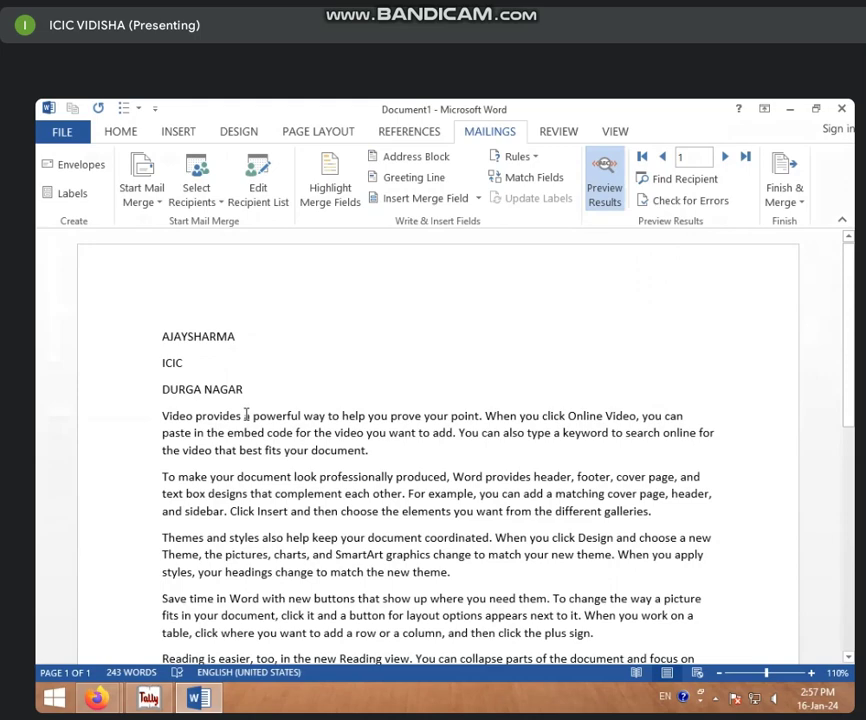
{"action": "scroll", "coordinate": [247, 414], "scroll_direction": "down", "scroll_amount": 3}
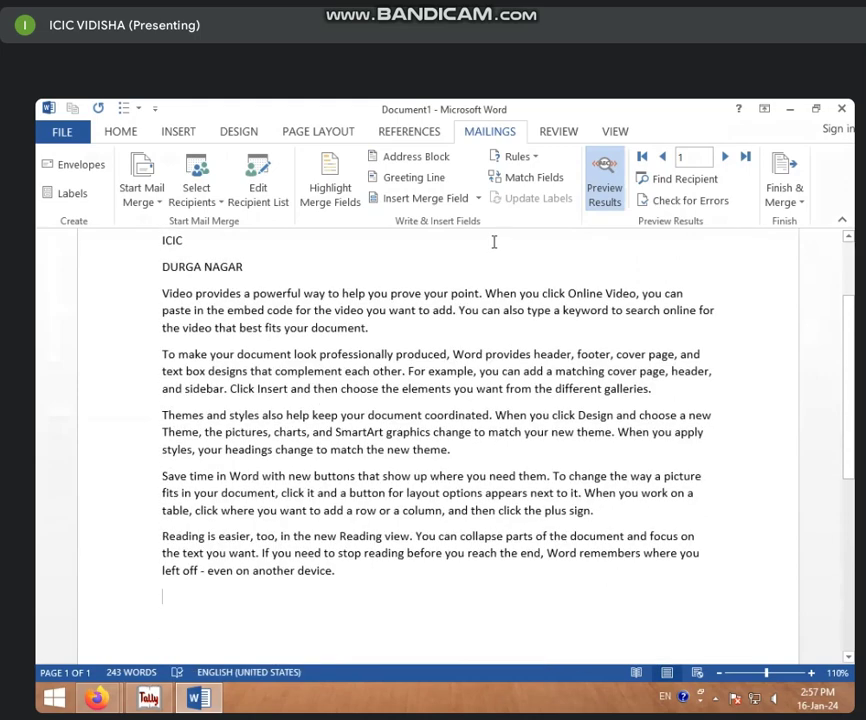
{"action": "left_click", "coordinate": [609, 200]}
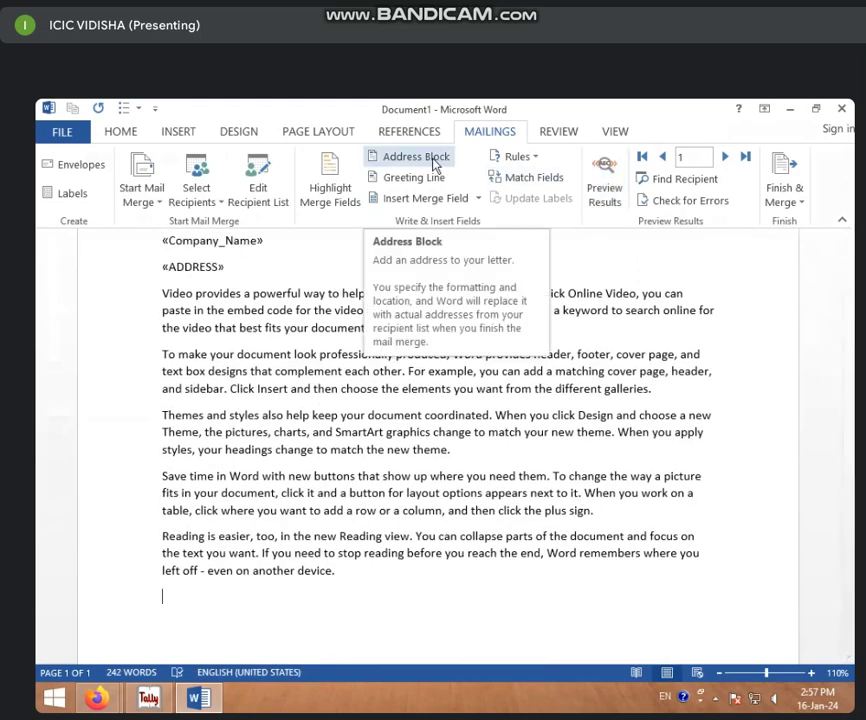
{"action": "scroll", "coordinate": [449, 300], "scroll_direction": "up", "scroll_amount": 2}
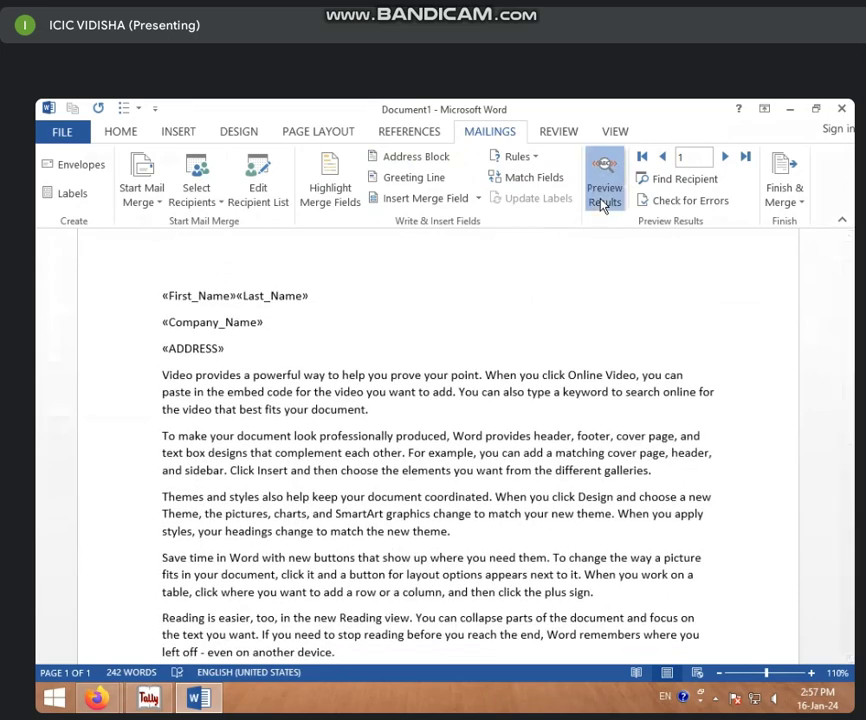
{"action": "left_click", "coordinate": [604, 198]}
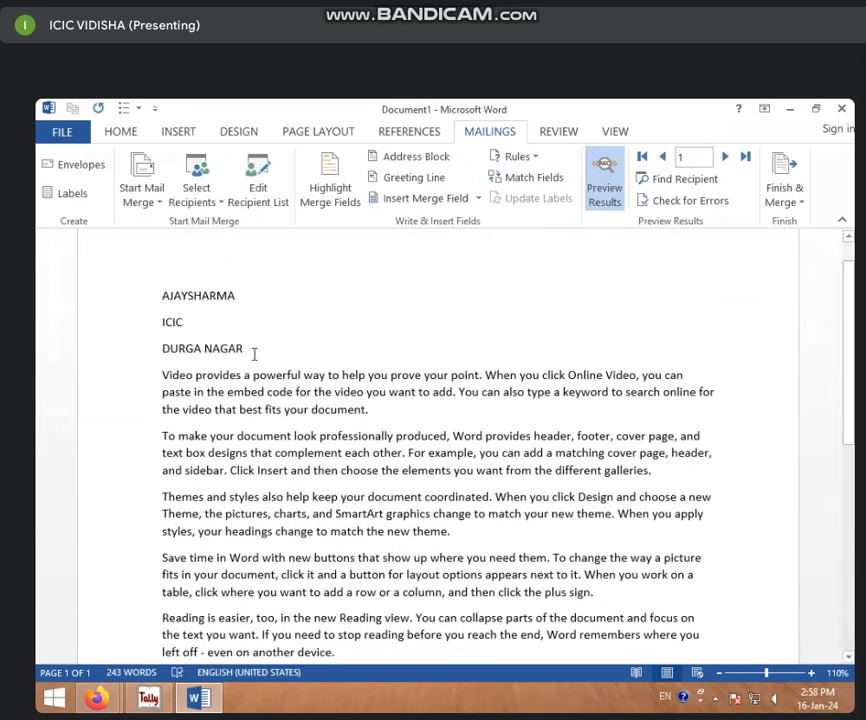
{"action": "left_click", "coordinate": [610, 197]}
{"action": "scroll", "coordinate": [430, 349], "scroll_direction": "down", "scroll_amount": 3}
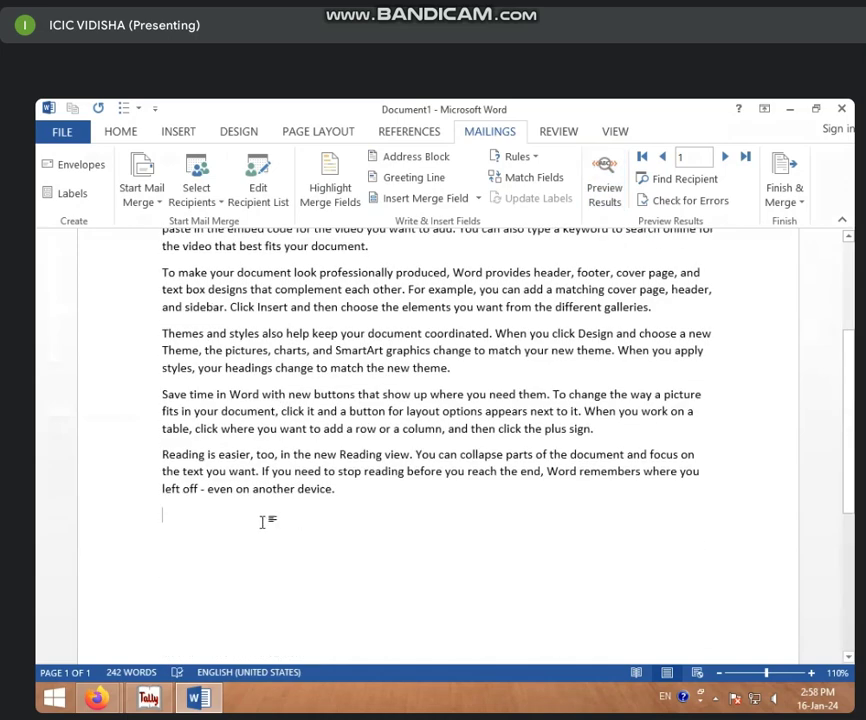
{"action": "left_click", "coordinate": [431, 160]}
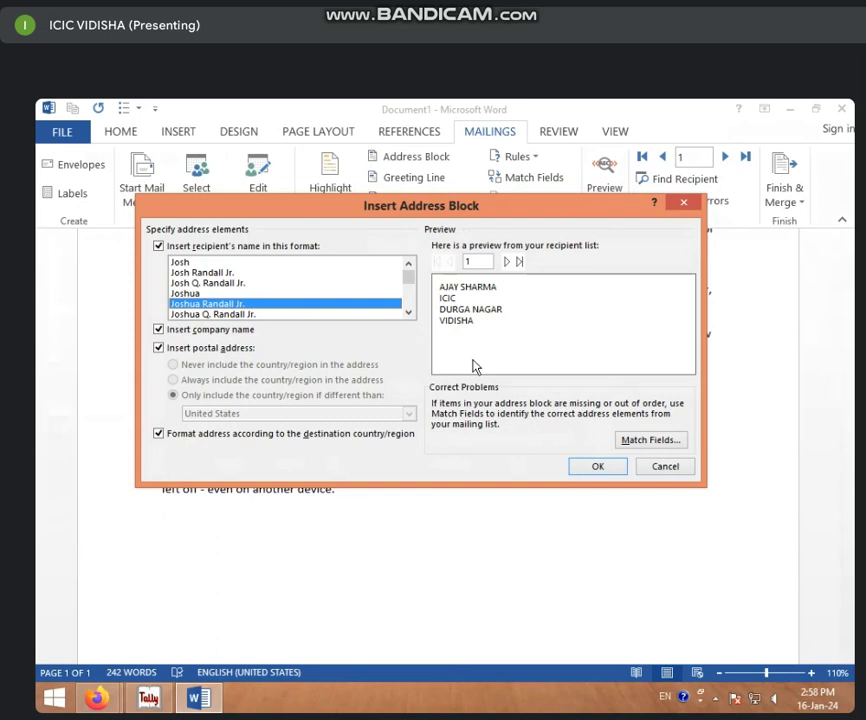
- Insert an Address Block with default settings below the last sample paragraph
{"action": "left_click", "coordinate": [594, 467]}
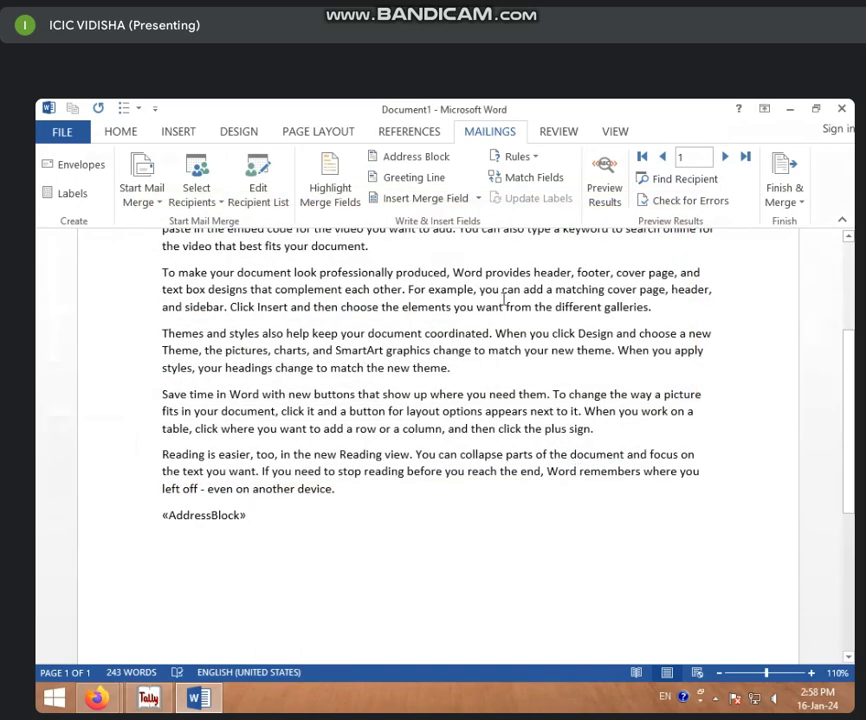
- Preview the address block with the first record, then return to field codes
{"action": "left_click", "coordinate": [605, 200]}
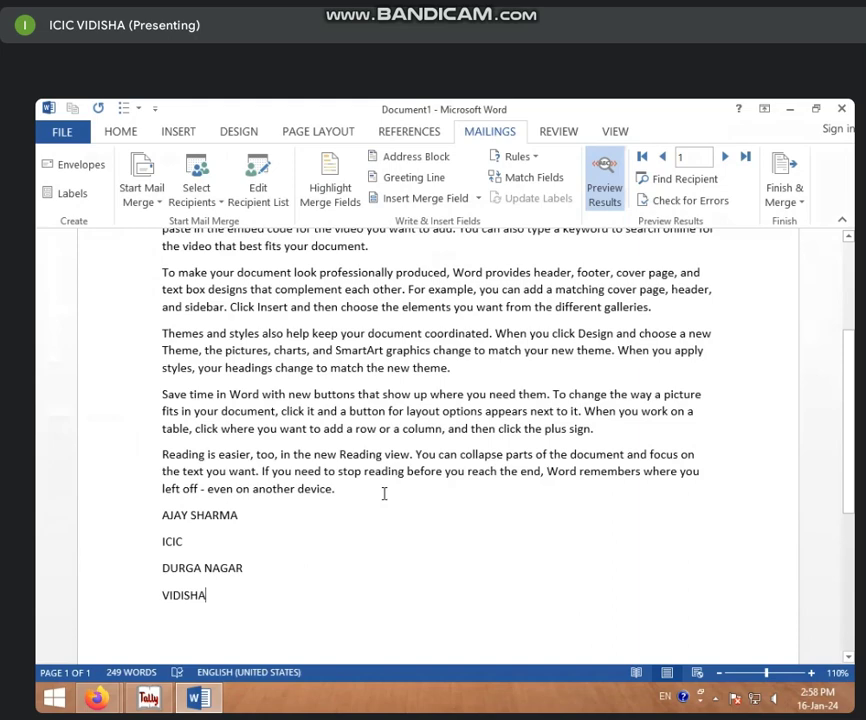
{"action": "scroll", "coordinate": [390, 470], "scroll_direction": "up", "scroll_amount": 4}
{"action": "scroll", "coordinate": [421, 389], "scroll_direction": "down", "scroll_amount": 4}
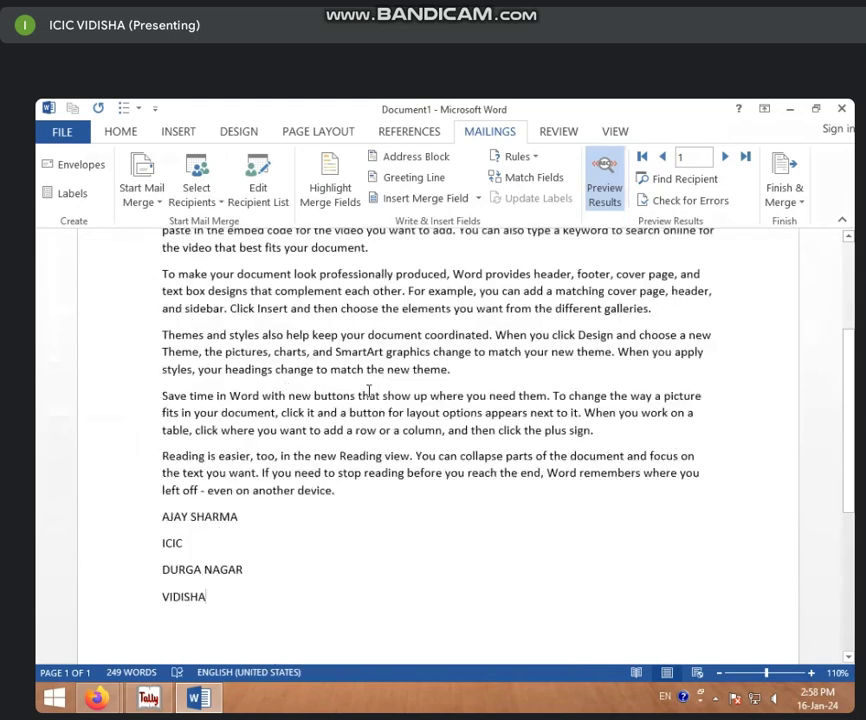
{"action": "left_click", "coordinate": [605, 180]}
- Delete the «AddressBlock» field, then preview results again and switch back to field codes
{"action": "left_click_drag", "start_coordinate": [276, 522], "coordinate": [110, 532]}
{"action": "key", "text": "BackSpace"}
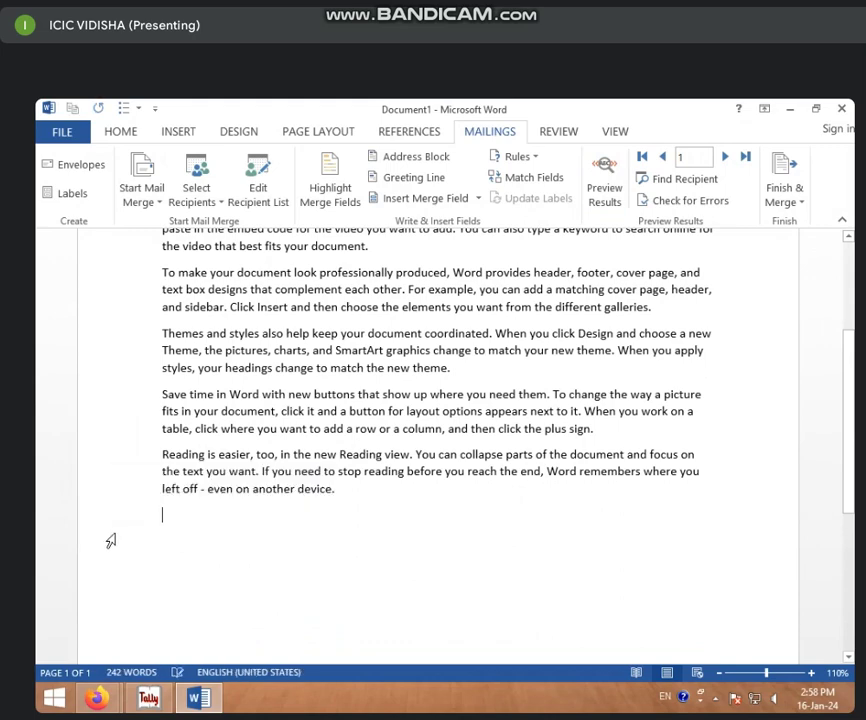
{"action": "scroll", "coordinate": [249, 517], "scroll_direction": "up", "scroll_amount": 4}
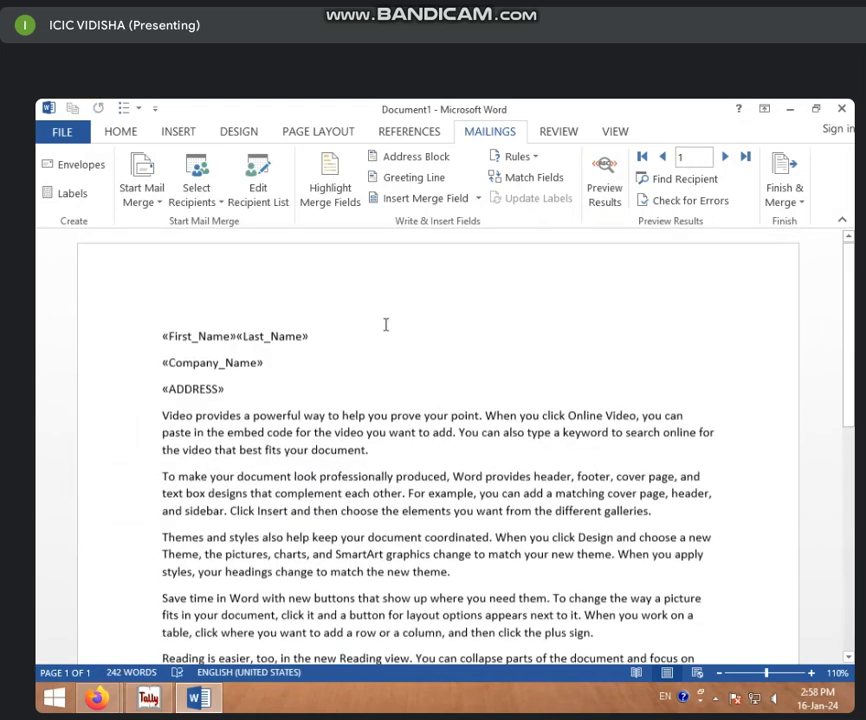
{"action": "left_click", "coordinate": [604, 186]}
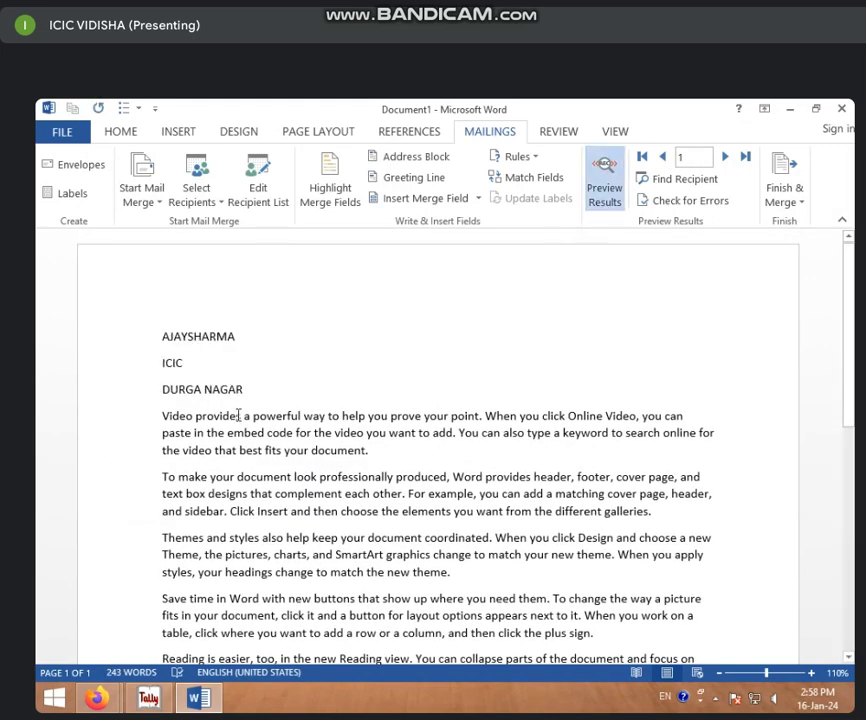
{"action": "left_click", "coordinate": [604, 188]}
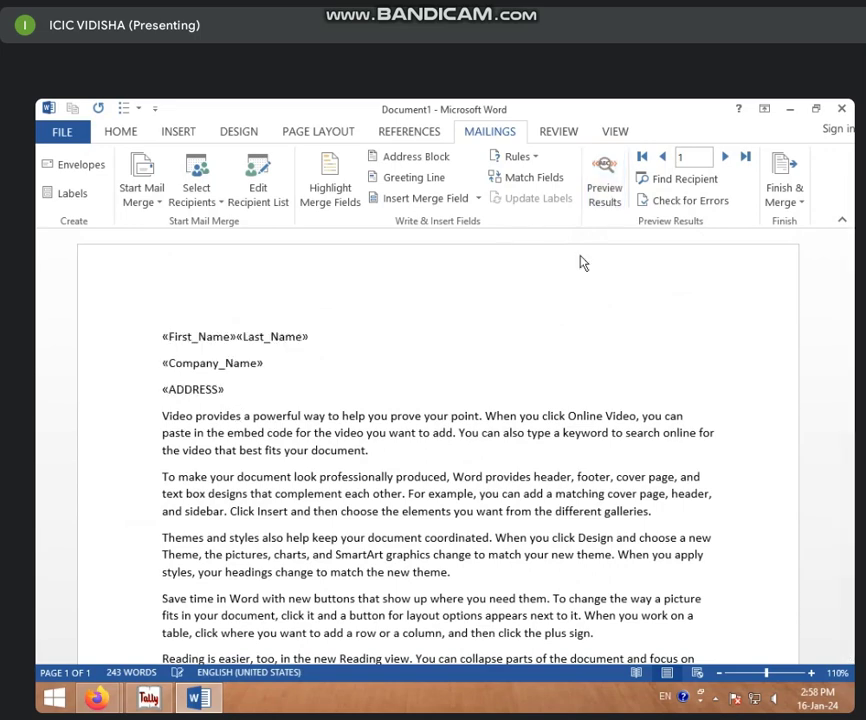
{"action": "scroll", "coordinate": [381, 422], "scroll_direction": "down", "scroll_amount": 3}
{"action": "scroll", "coordinate": [382, 425], "scroll_direction": "down", "scroll_amount": 3}
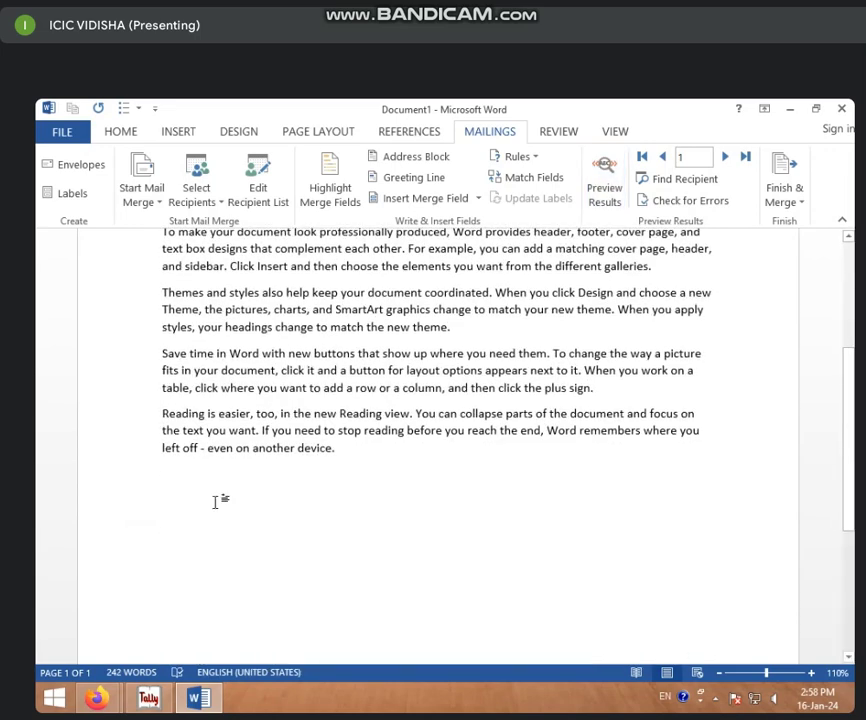
- Insert an Address Block with name (no middle initial), company and postal address
{"action": "left_click", "coordinate": [424, 160]}
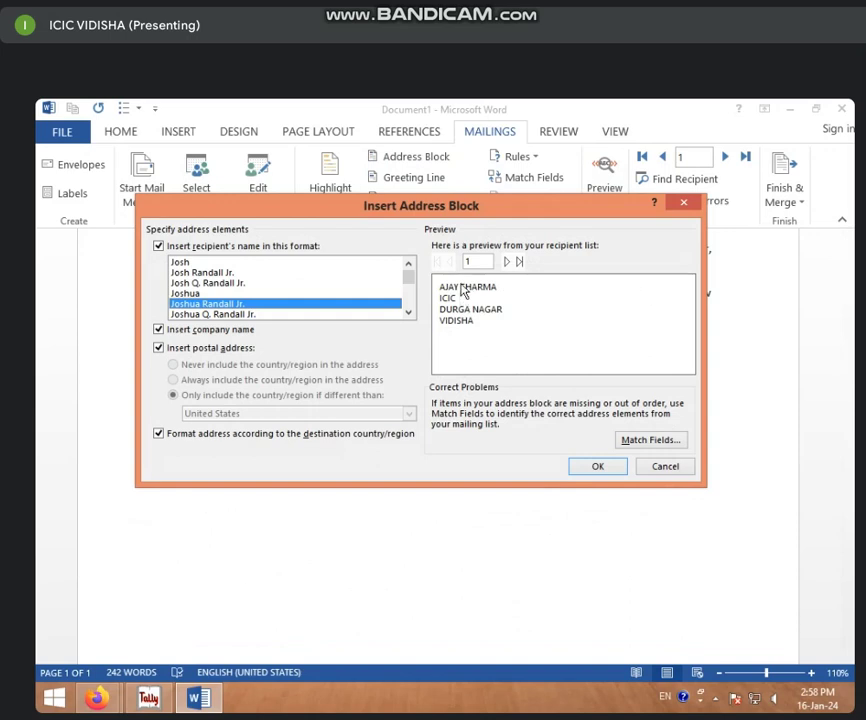
{"action": "left_click", "coordinate": [255, 314]}
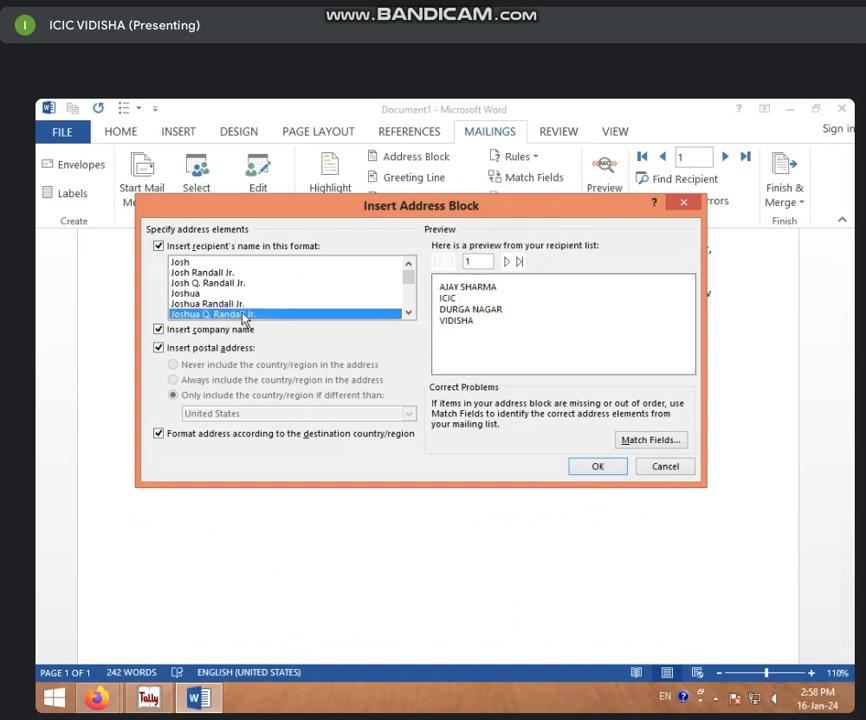
{"action": "left_click", "coordinate": [258, 303]}
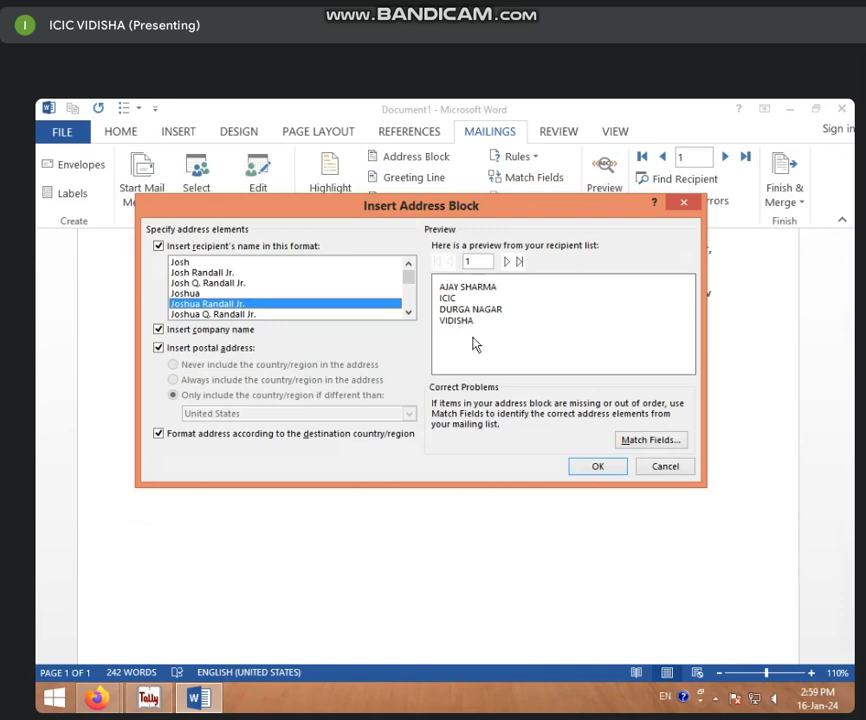
{"action": "left_click", "coordinate": [597, 468]}
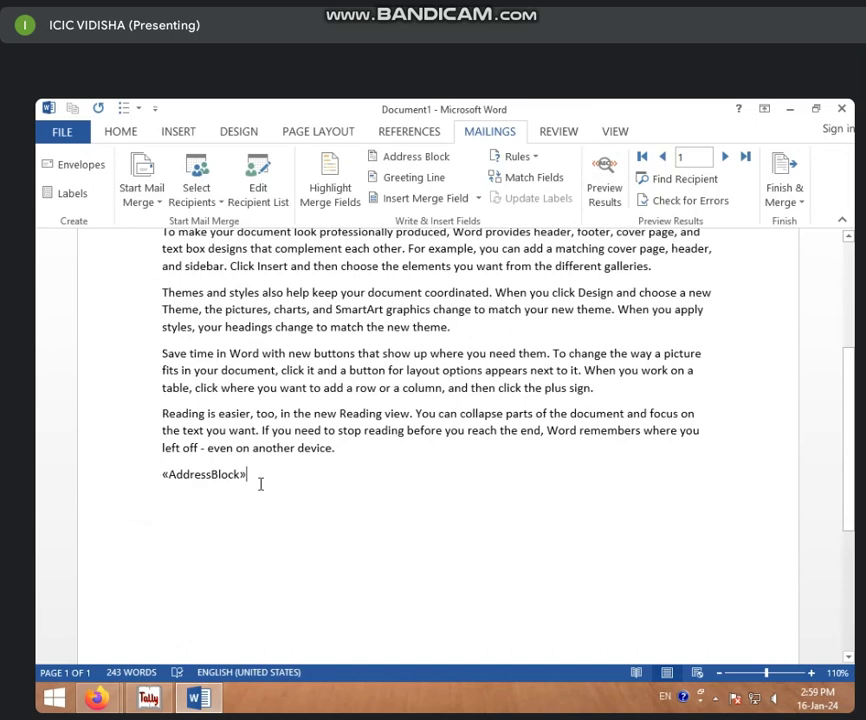
- Briefly preview real recipient data, then add an empty line after the «ADDRESS» field
{"action": "left_click", "coordinate": [600, 200]}
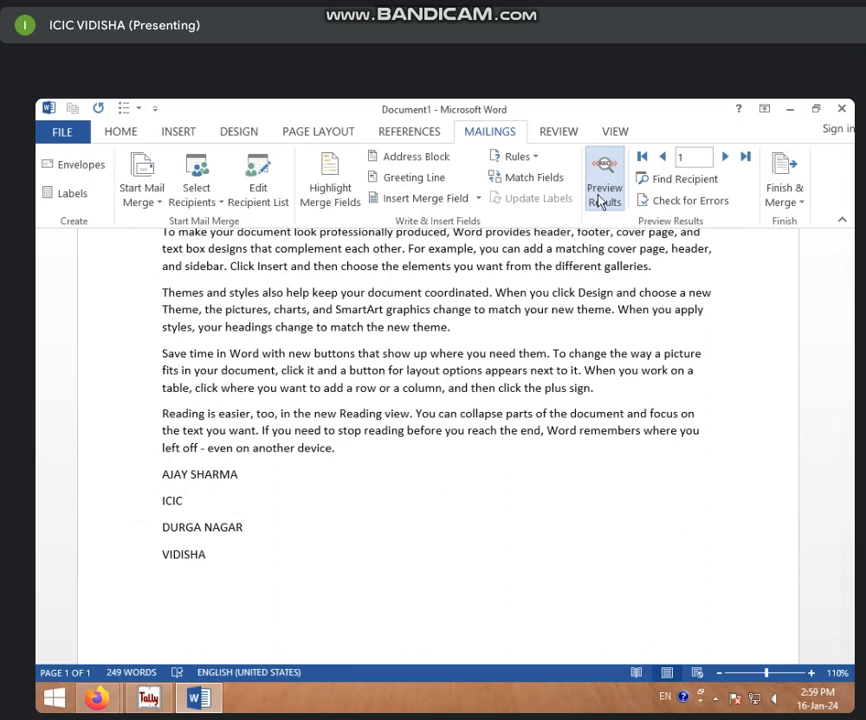
{"action": "left_click", "coordinate": [600, 200]}
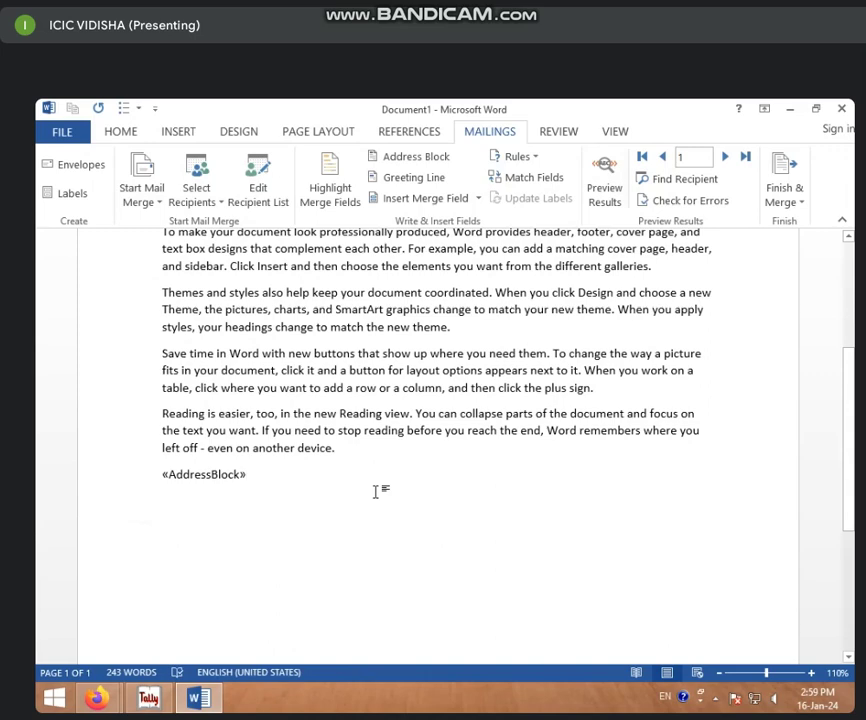
{"action": "scroll", "coordinate": [375, 491], "scroll_direction": "up", "scroll_amount": 3}
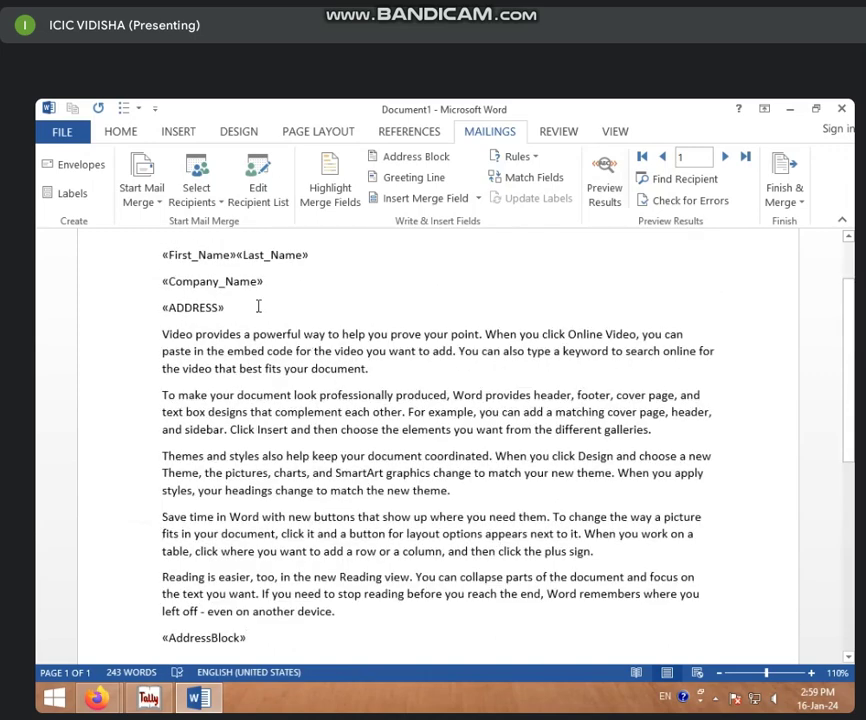
{"action": "key", "text": "Return"}
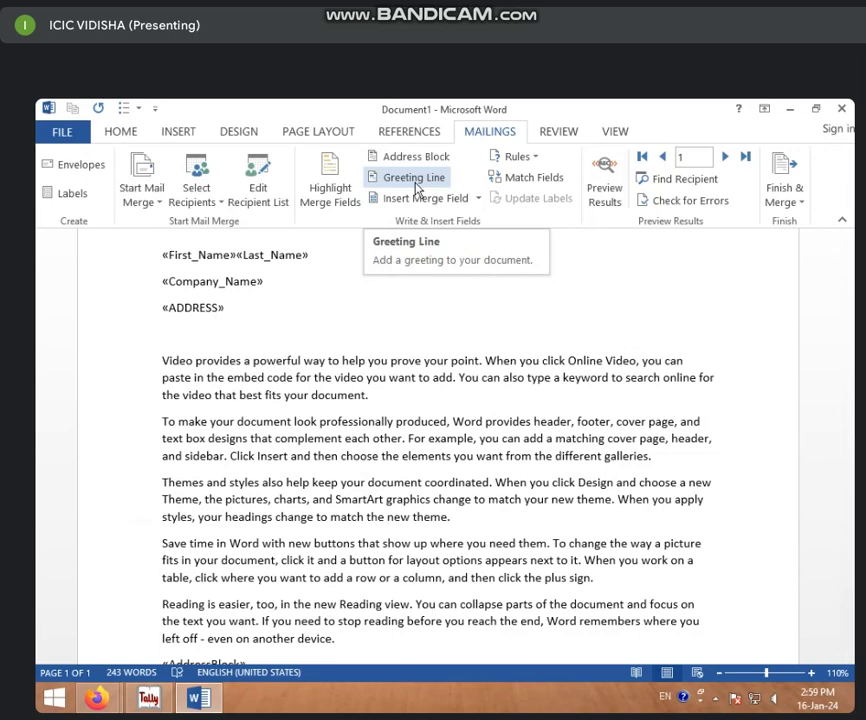
- Insert a «GreetingLine» field using the salutation Dear, after briefly trying To
{"action": "left_click", "coordinate": [415, 178]}
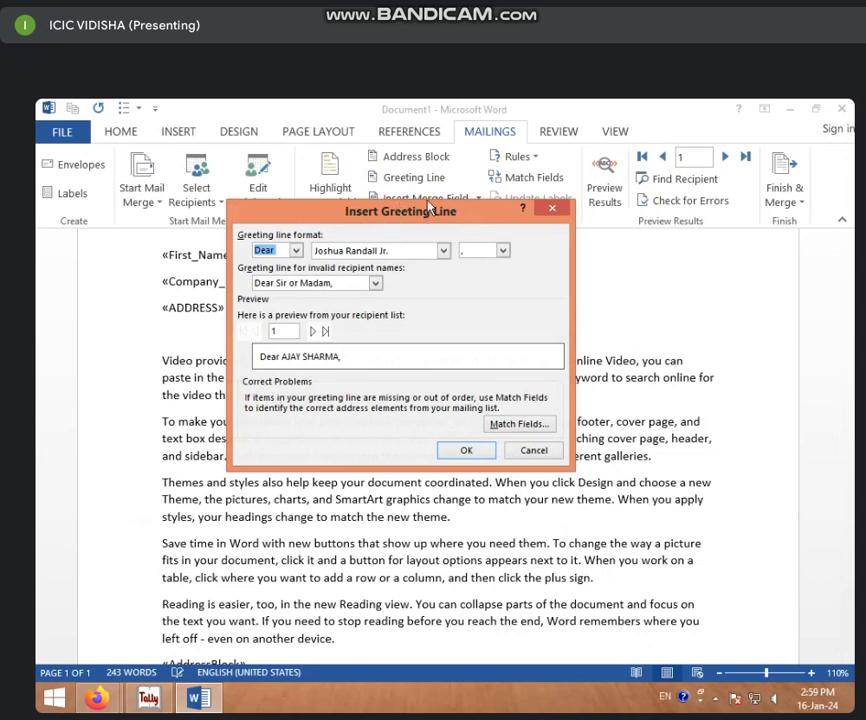
{"action": "left_click", "coordinate": [295, 250]}
{"action": "left_click", "coordinate": [285, 275]}
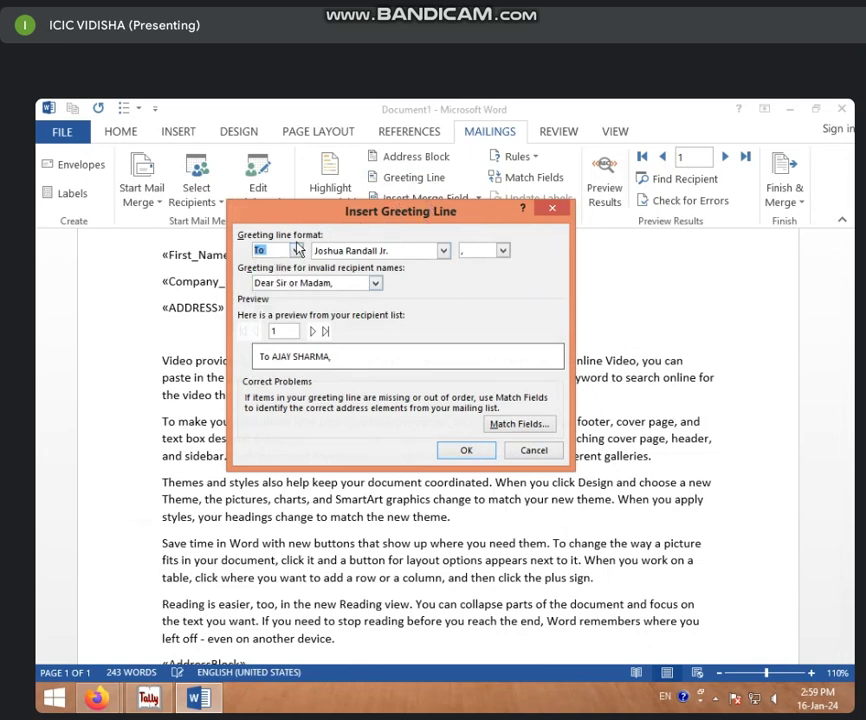
{"action": "left_click", "coordinate": [295, 250]}
{"action": "left_click", "coordinate": [285, 264]}
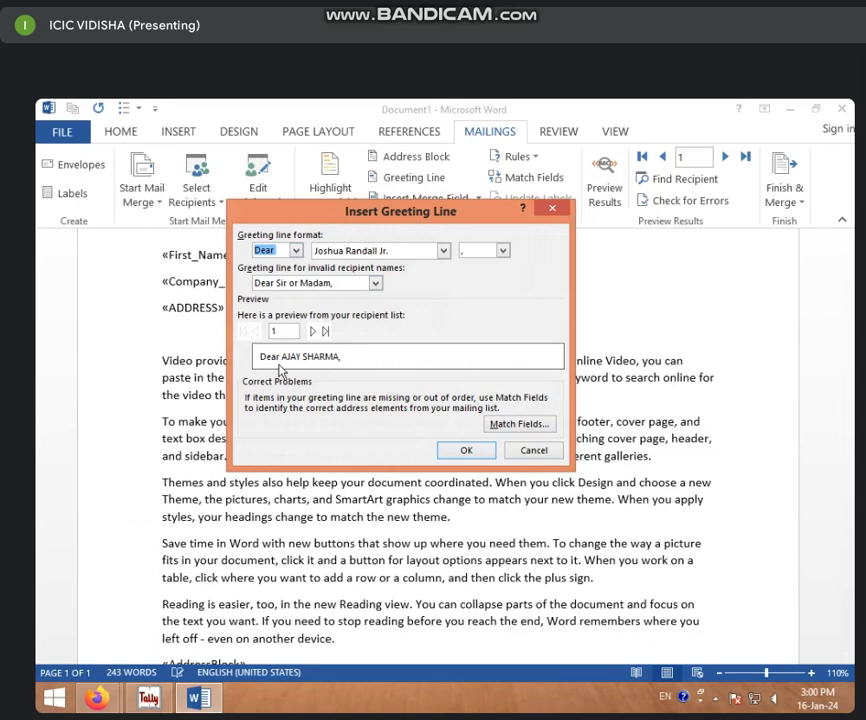
{"action": "left_click", "coordinate": [465, 452]}
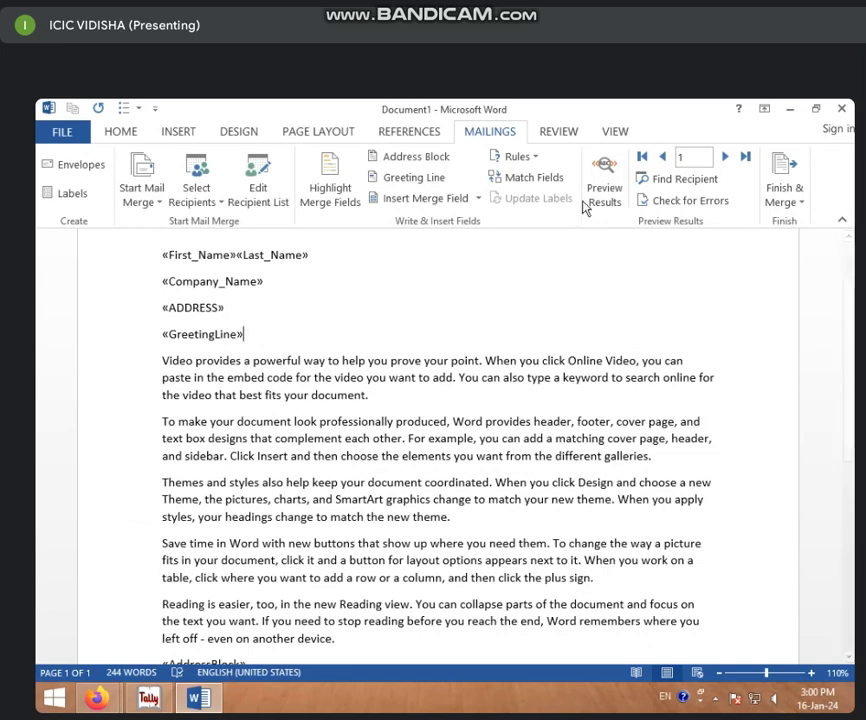
- Preview recipient data, stepping forward to records 2 and 3, then back to record 1
{"action": "left_click", "coordinate": [605, 197]}
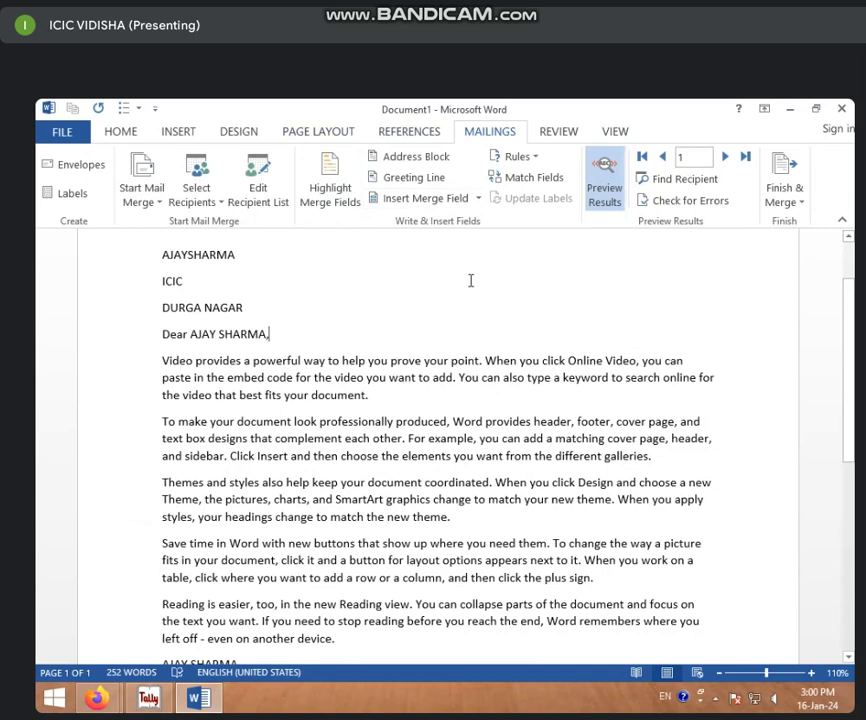
{"action": "left_click", "coordinate": [606, 195]}
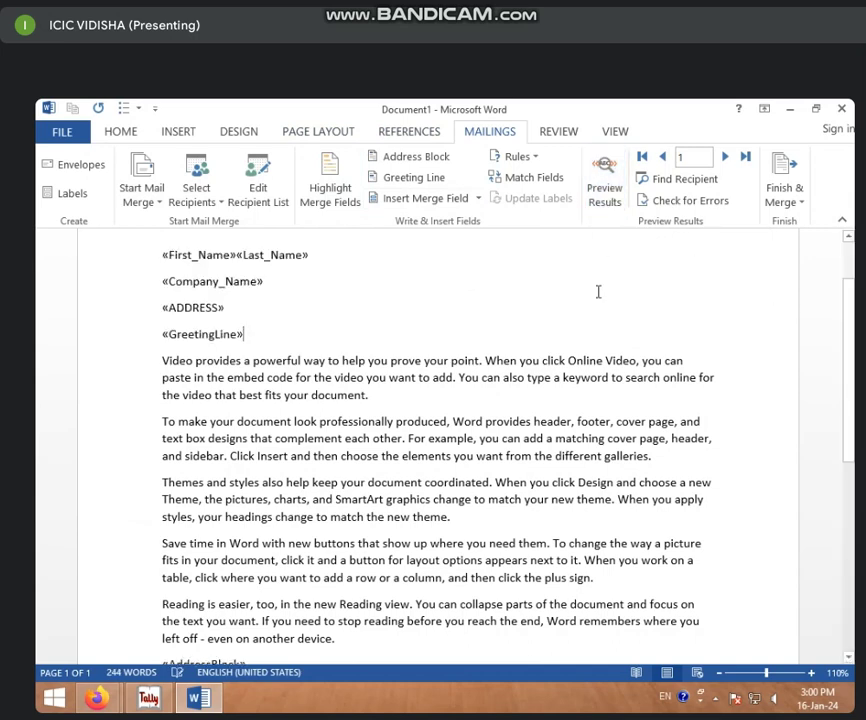
{"action": "left_click", "coordinate": [597, 204]}
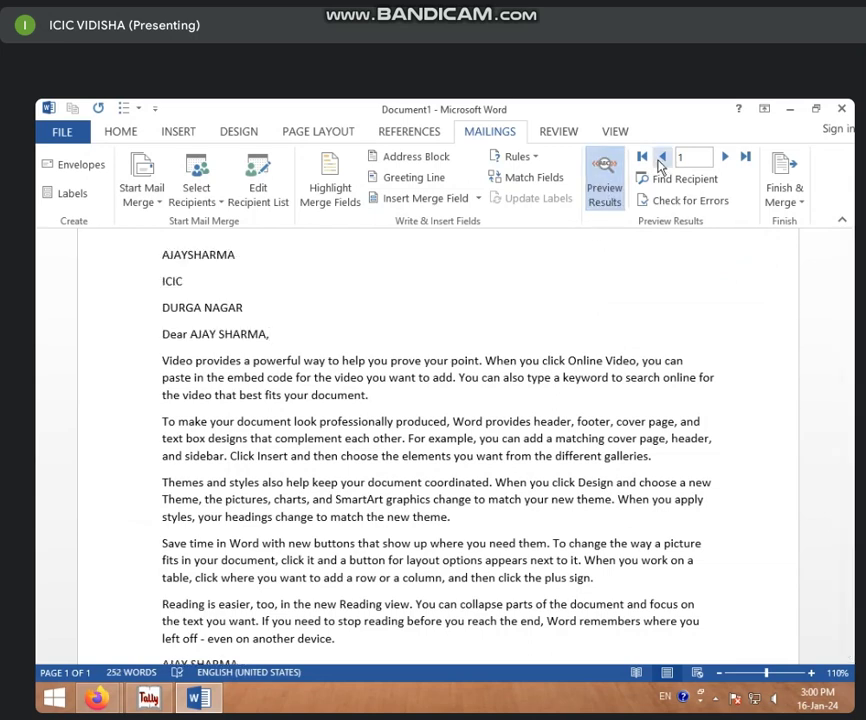
{"action": "left_click", "coordinate": [727, 163]}
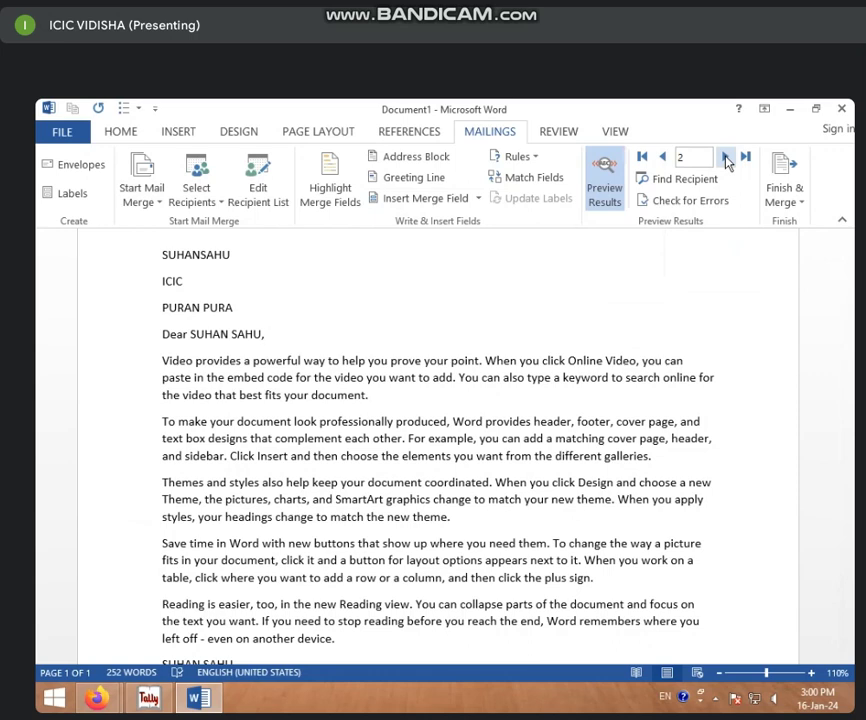
{"action": "left_click", "coordinate": [727, 163]}
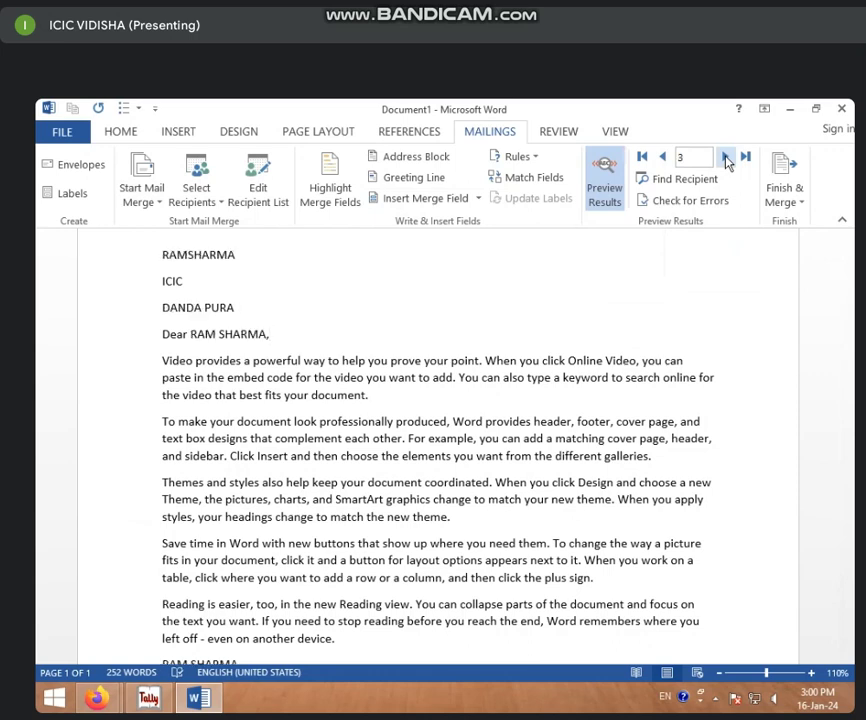
{"action": "left_click", "coordinate": [666, 160]}
{"action": "left_click", "coordinate": [666, 160]}
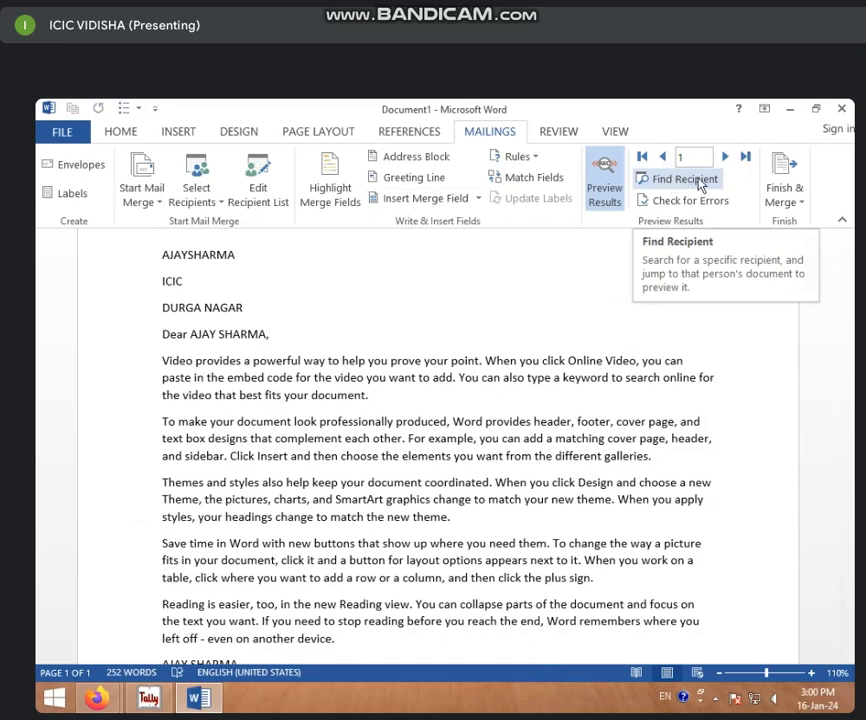
- Search the recipient list by name to bring record 3 into the letter preview
{"action": "left_click", "coordinate": [701, 183]}
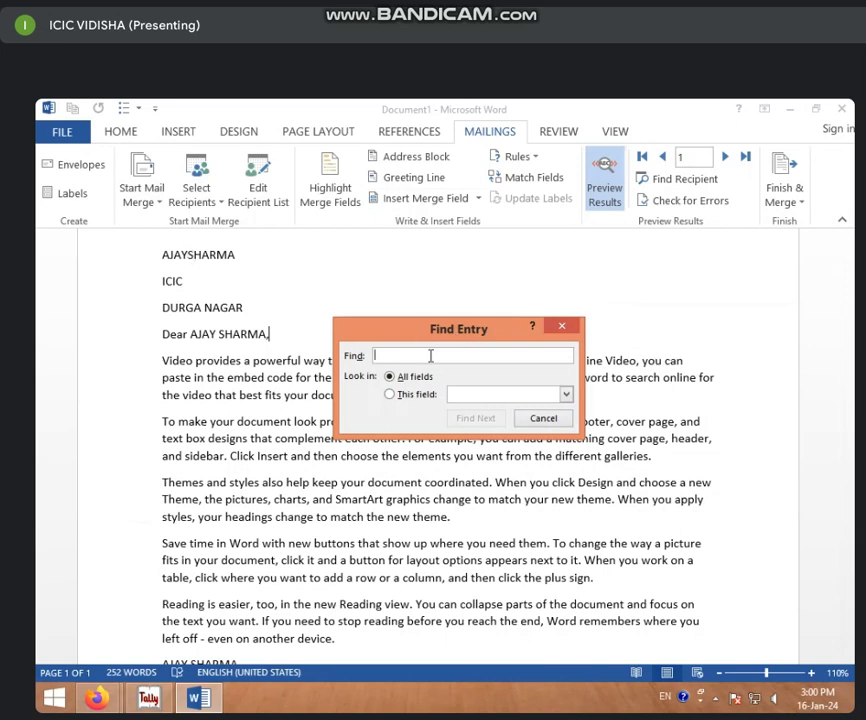
{"action": "type", "text": "RAM"}
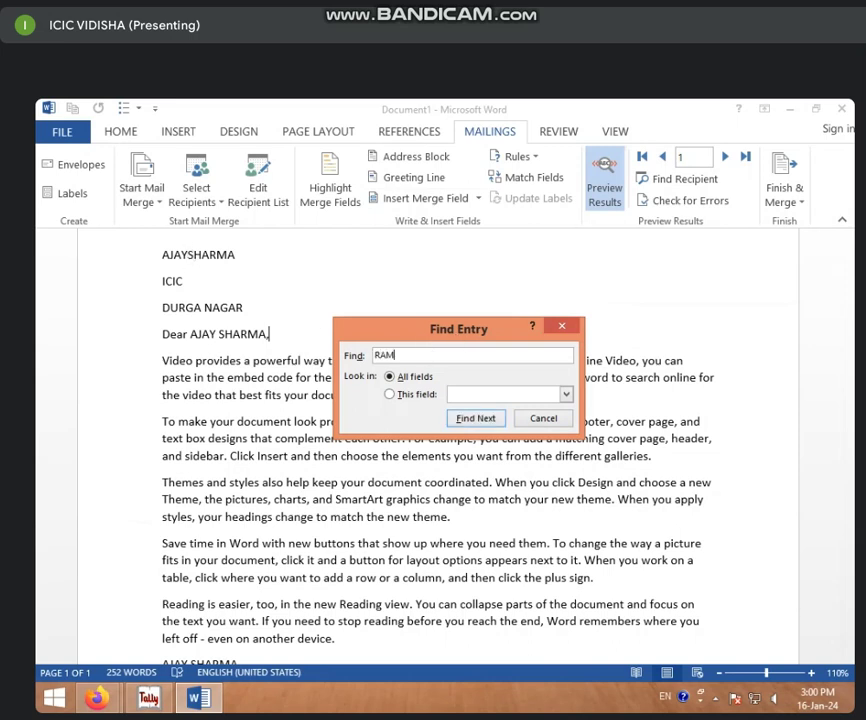
{"action": "left_click", "coordinate": [478, 419]}
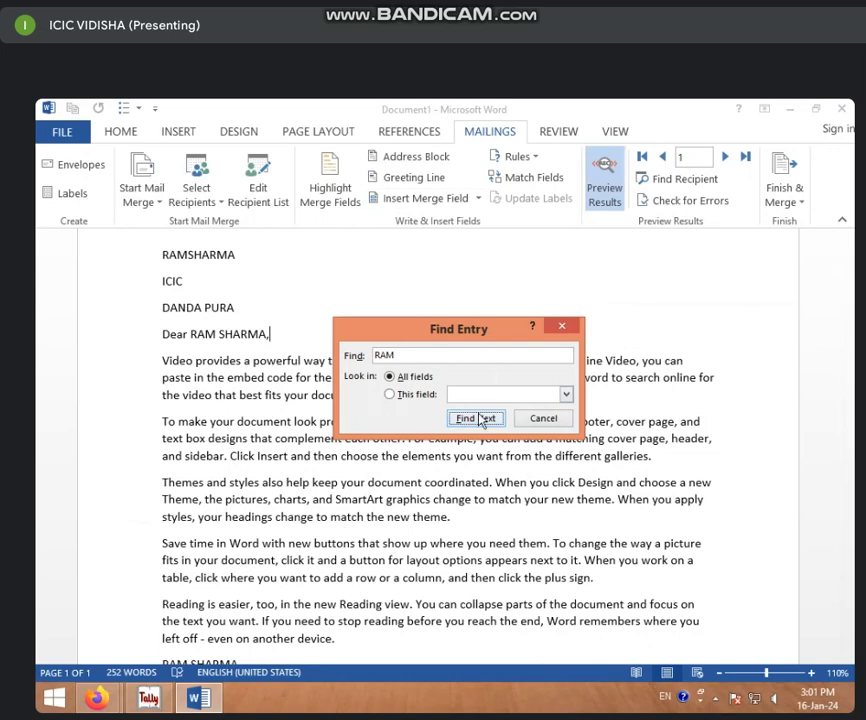
{"action": "left_click", "coordinate": [476, 418]}
{"action": "left_click", "coordinate": [561, 327]}
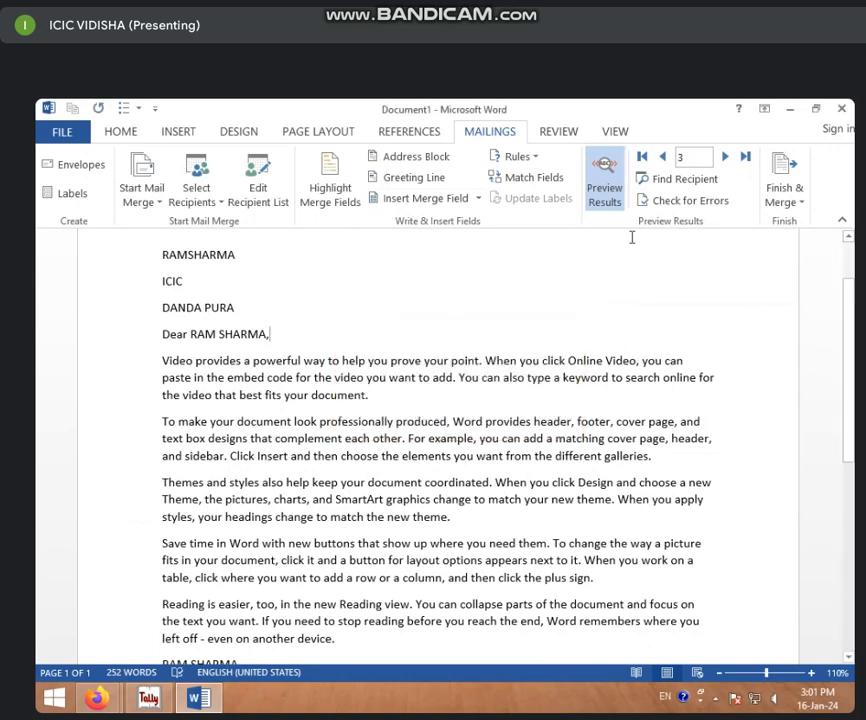
- Run Check for Errors with 'Complete the merge, pausing to report each error' to create Letters1
{"action": "left_click", "coordinate": [688, 201]}
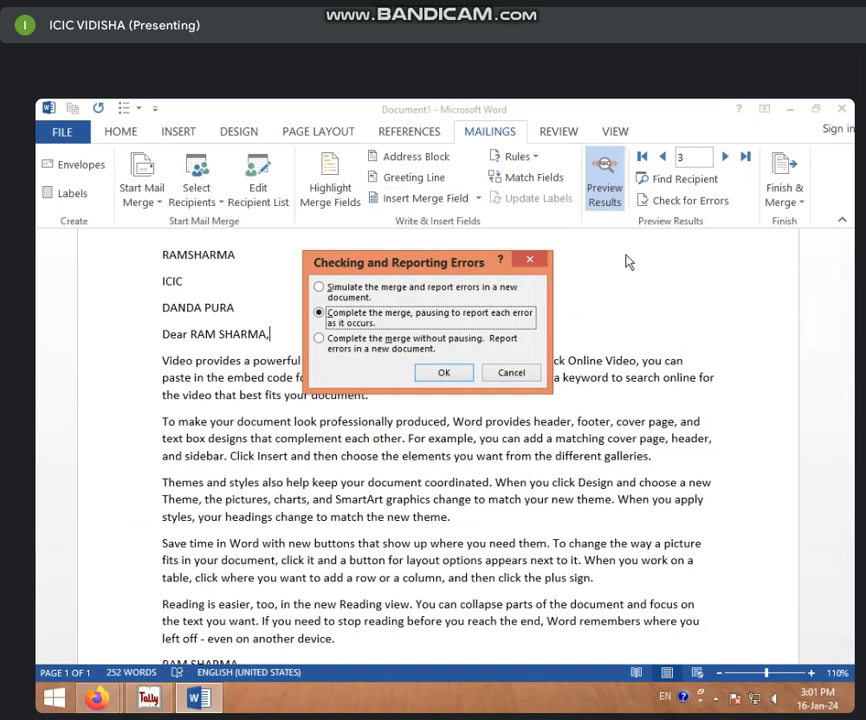
{"action": "left_click", "coordinate": [444, 373]}
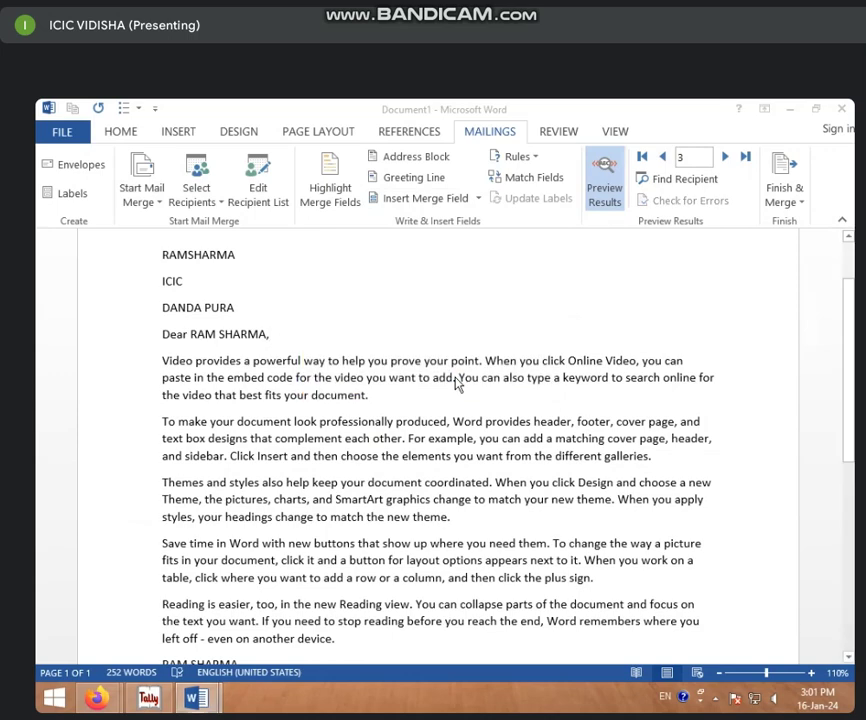
{"action": "left_click", "coordinate": [492, 132]}
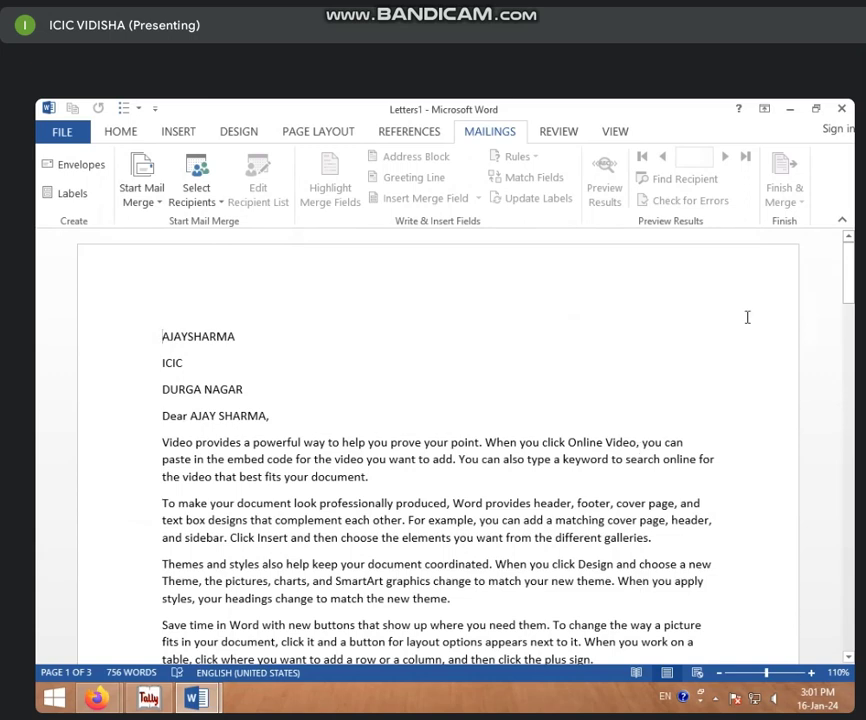
- Use the existing '2.30 TO 3.00' file on Local Disk (G:) as Letters1's recipient list
{"action": "left_click", "coordinate": [222, 203]}
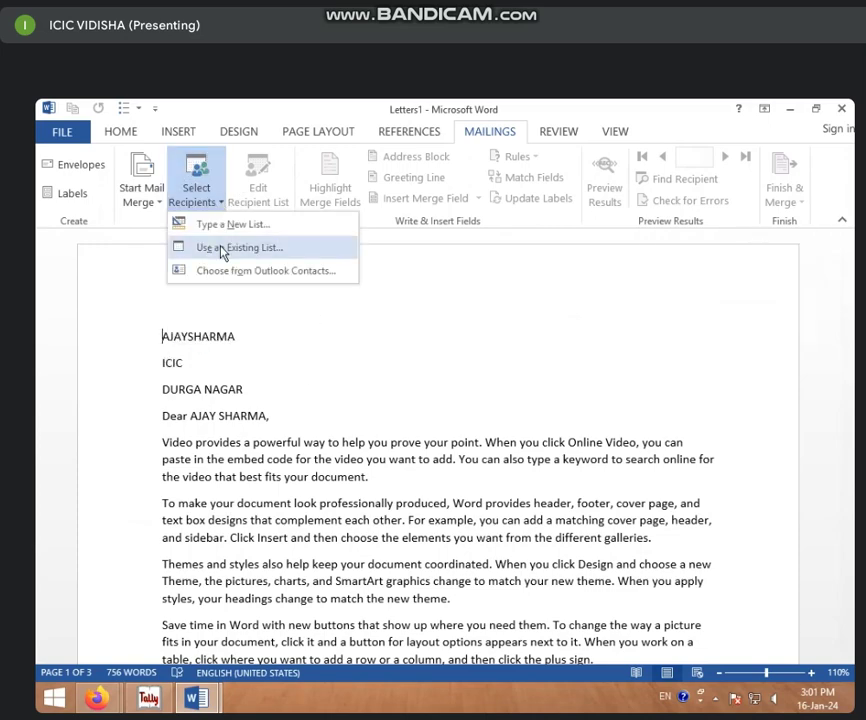
{"action": "left_click", "coordinate": [222, 248]}
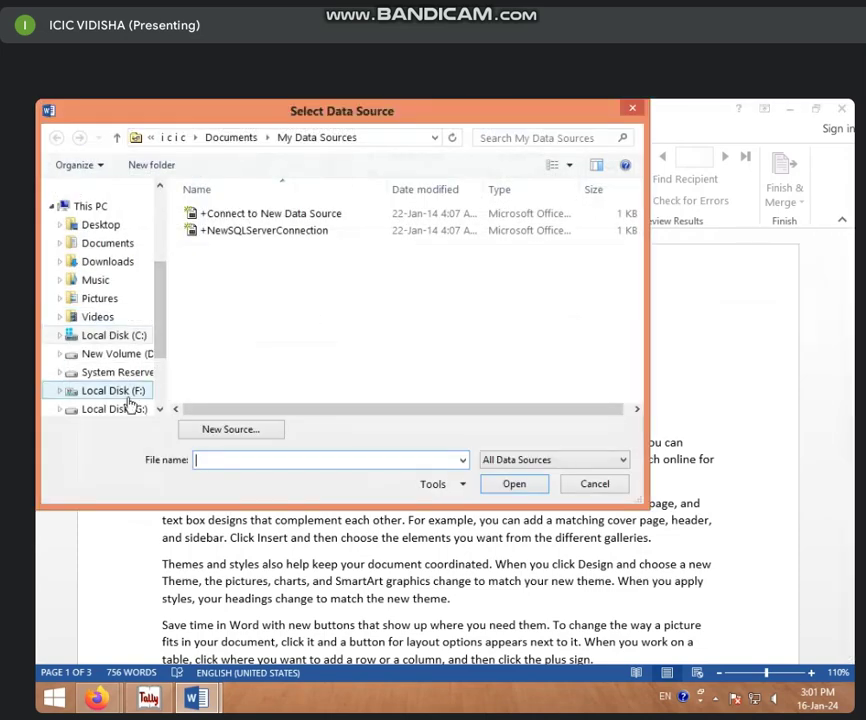
{"action": "left_click", "coordinate": [131, 409]}
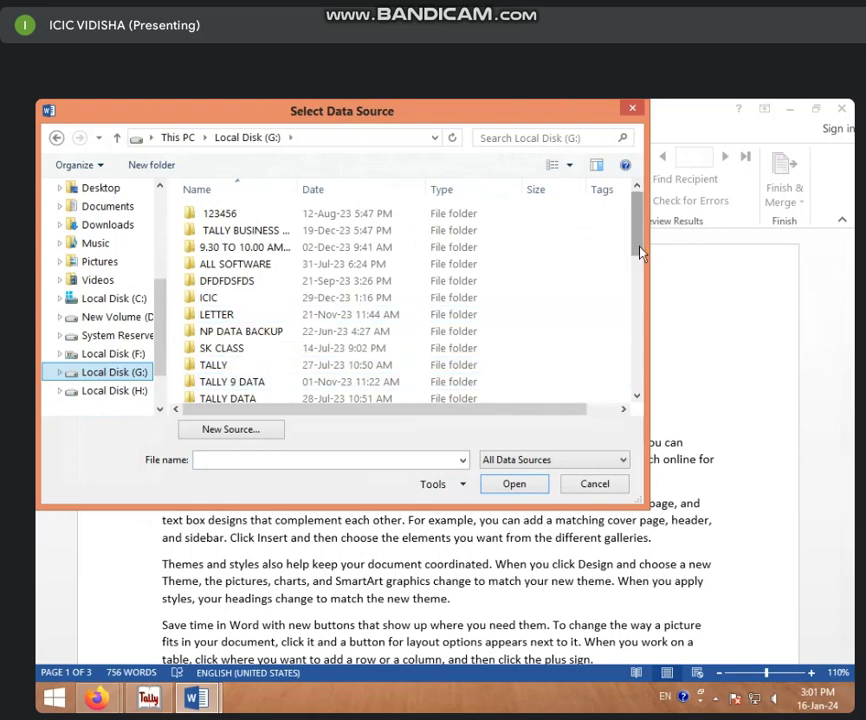
{"action": "mouse_move", "coordinate": [641, 253]}
{"action": "left_mouse_down"}
{"action": "mouse_move", "coordinate": [641, 353]}
{"action": "mouse_move", "coordinate": [645, 333]}
{"action": "left_mouse_up"}
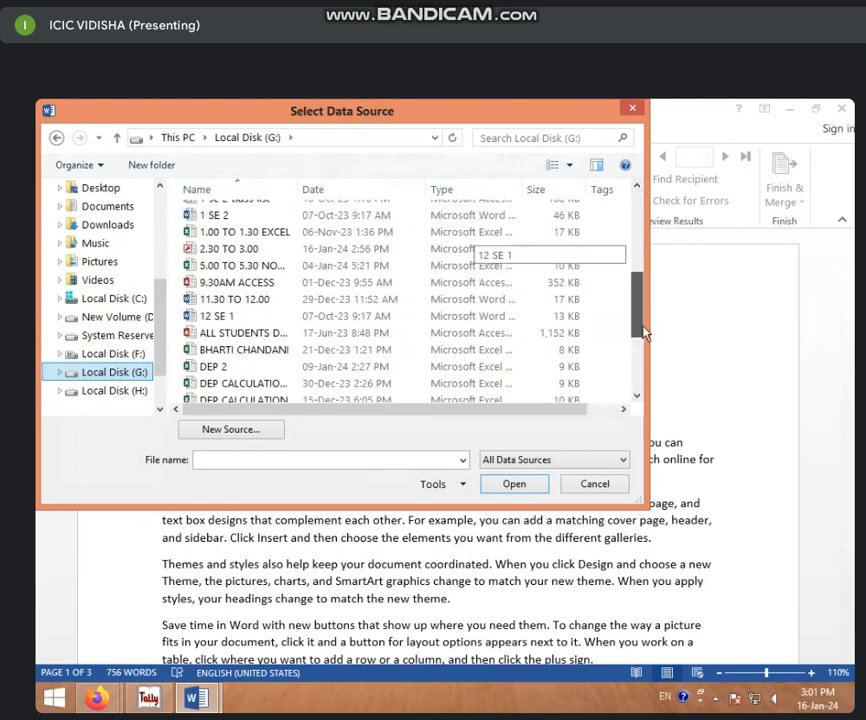
{"action": "left_click", "coordinate": [329, 248]}
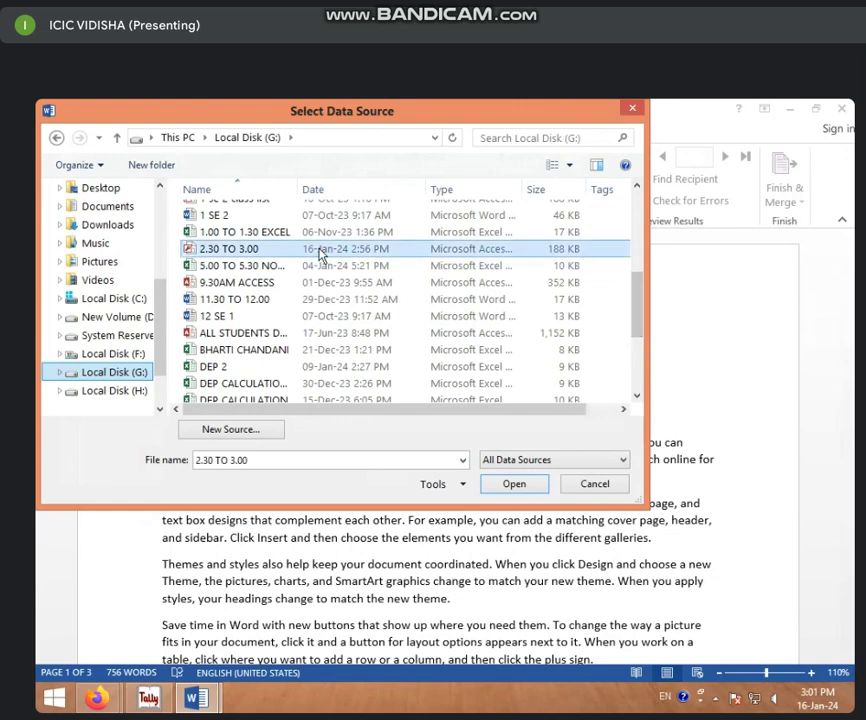
{"action": "left_click", "coordinate": [512, 484]}
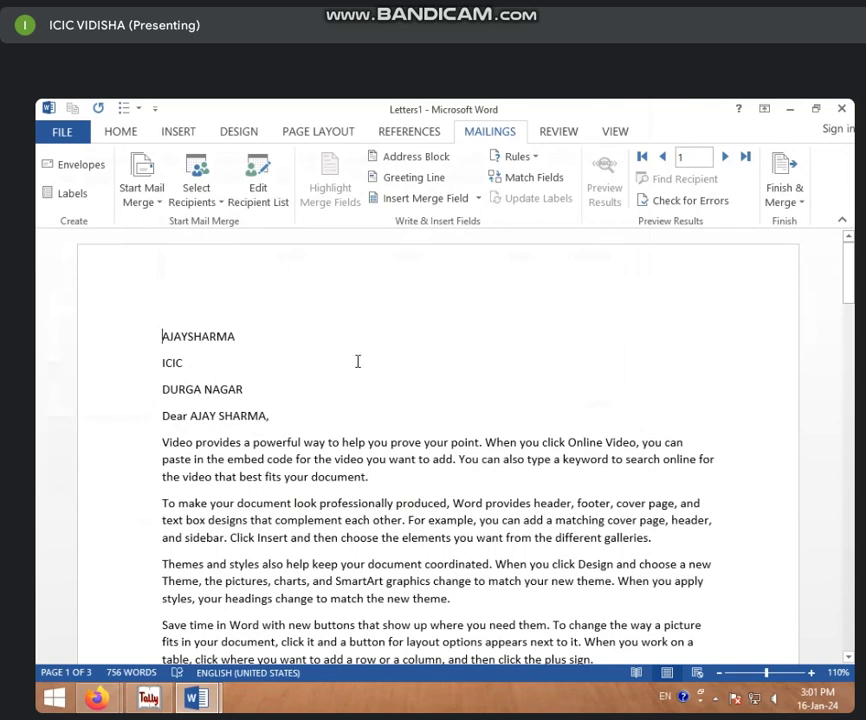
- Preview record 3, then check for errors to generate the Letters2 merged document
{"action": "left_click", "coordinate": [726, 158]}
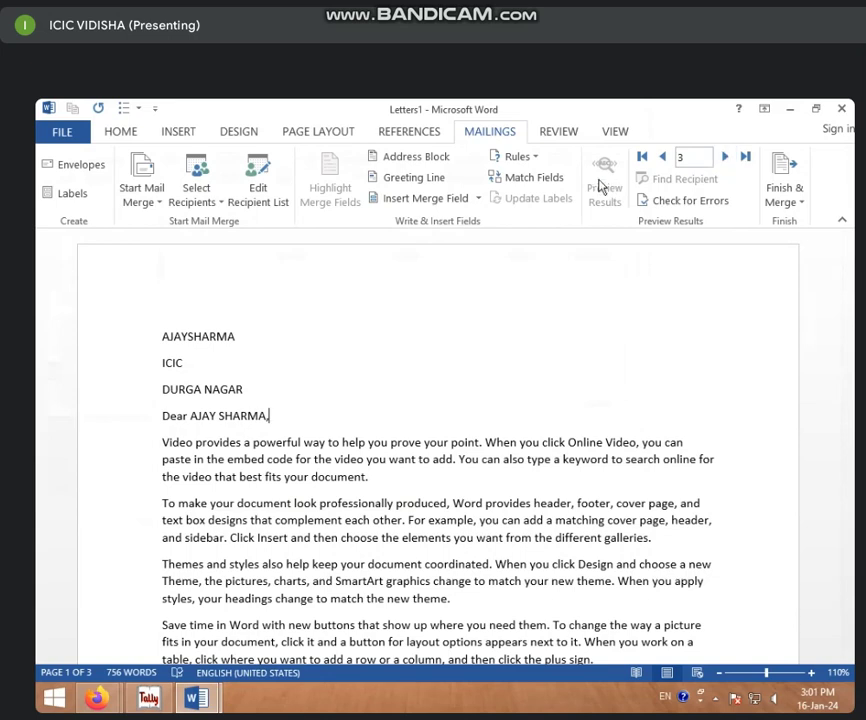
{"action": "left_click", "coordinate": [315, 388]}
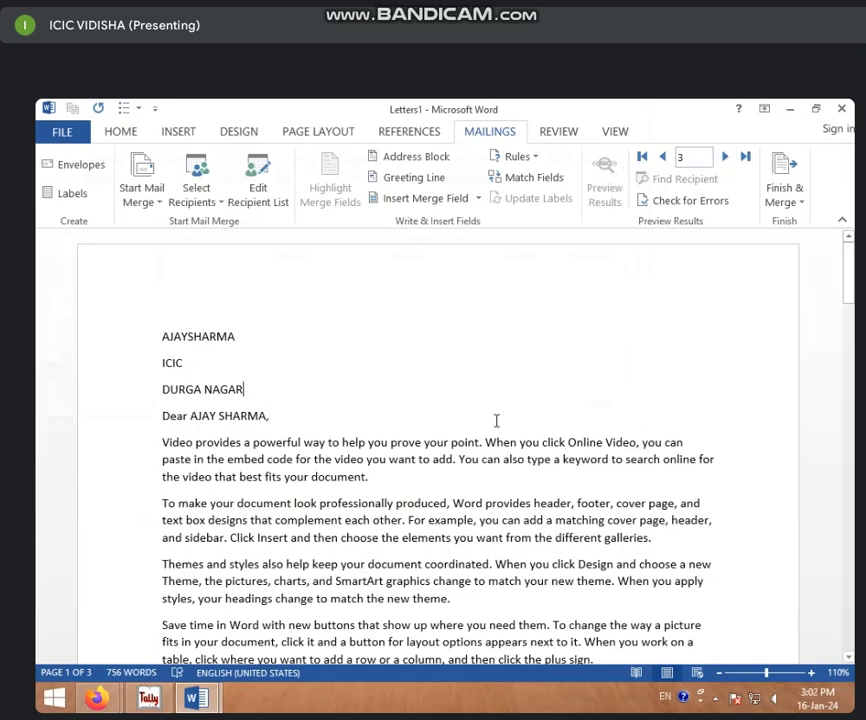
{"action": "left_click", "coordinate": [691, 204]}
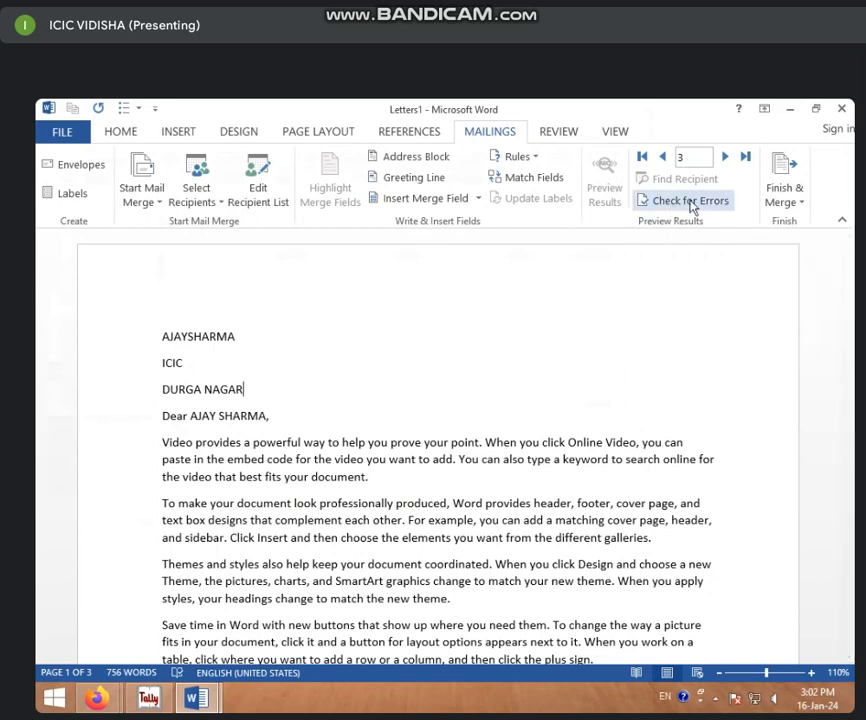
{"action": "left_click", "coordinate": [436, 379]}
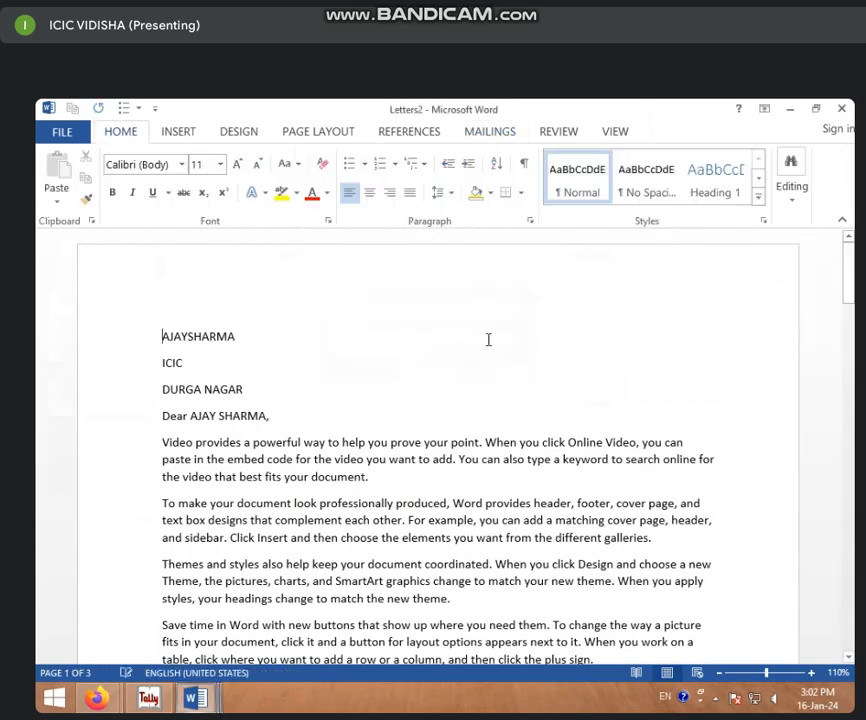
{"action": "left_click", "coordinate": [495, 134]}
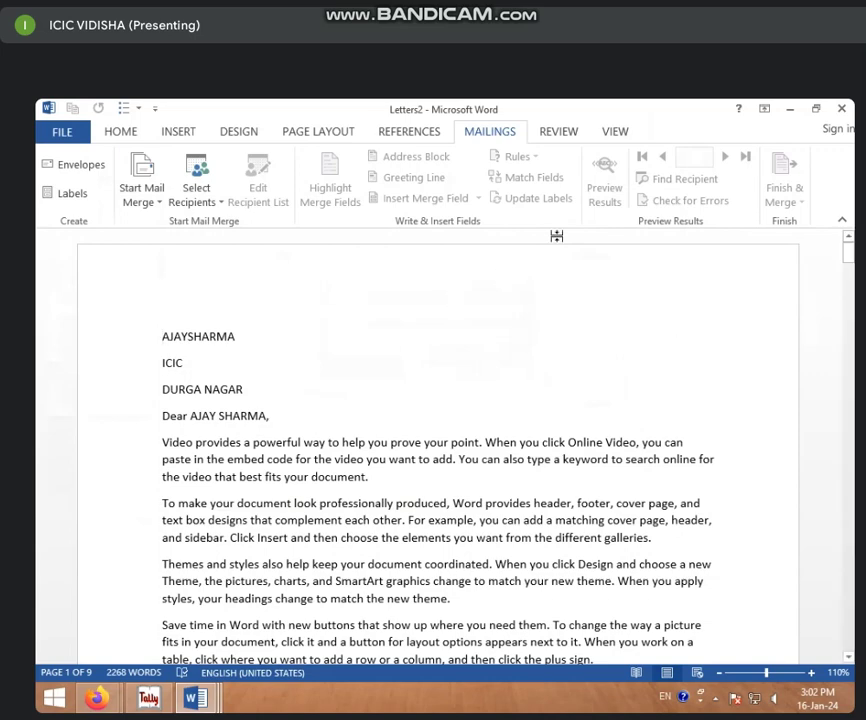
- Close Letters2 and Letters1 without saving, returning to Document1
{"action": "left_click", "coordinate": [848, 109]}
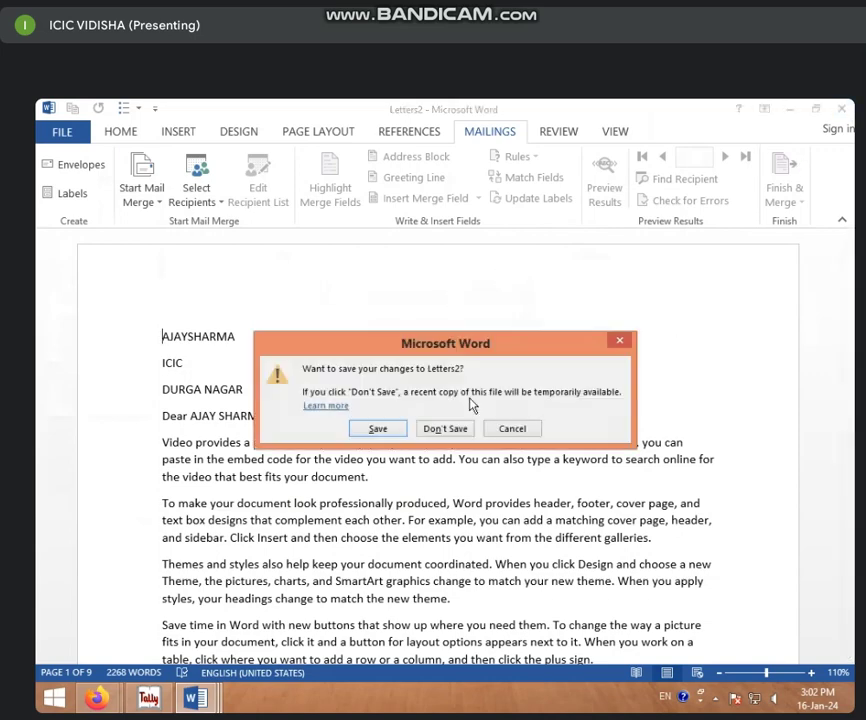
{"action": "left_click", "coordinate": [441, 428]}
{"action": "right_click", "coordinate": [485, 362]}
{"action": "key", "text": "Escape"}
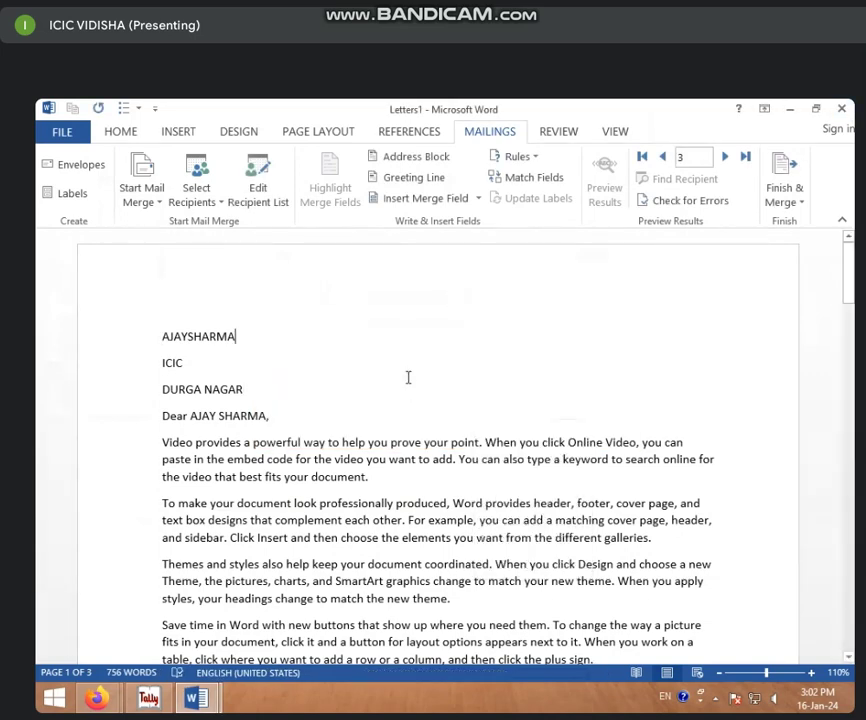
{"action": "left_click", "coordinate": [841, 109]}
{"action": "left_click", "coordinate": [433, 413]}
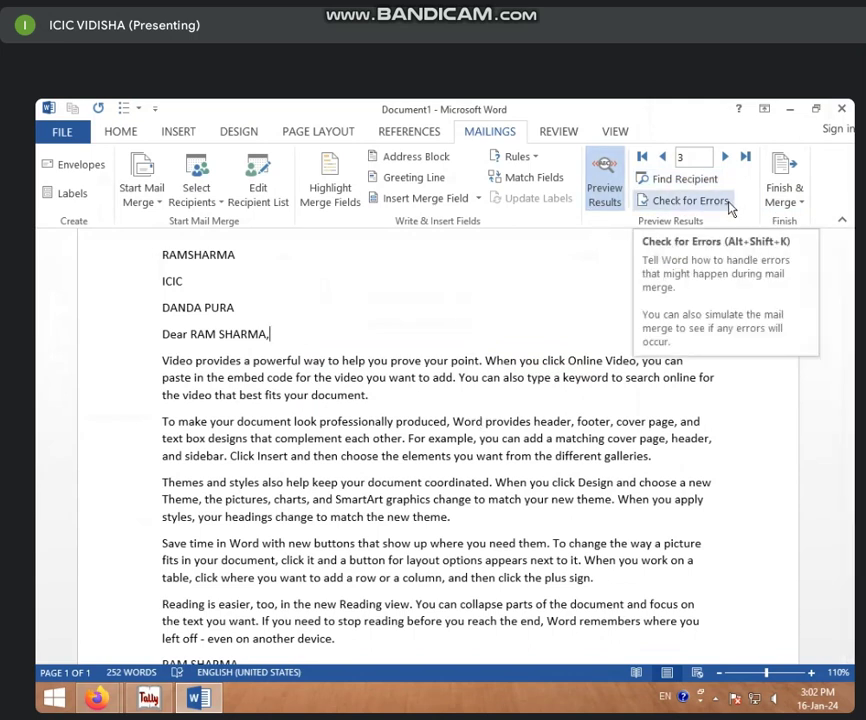
- Merge to e-mail with To: Email_Address, subject line LETTER and HTML mail format
{"action": "left_click", "coordinate": [800, 204]}
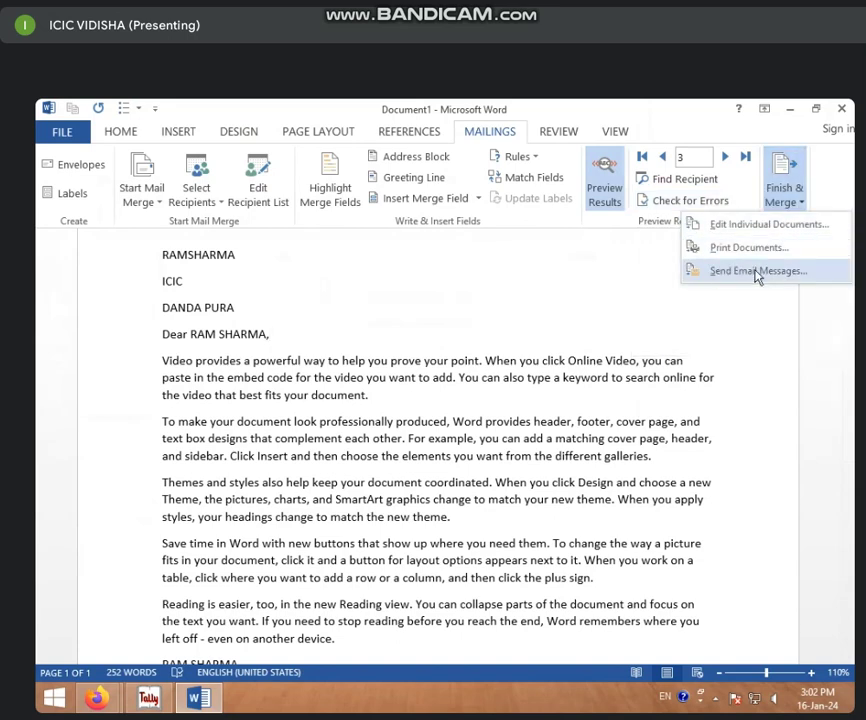
{"action": "left_click", "coordinate": [757, 272]}
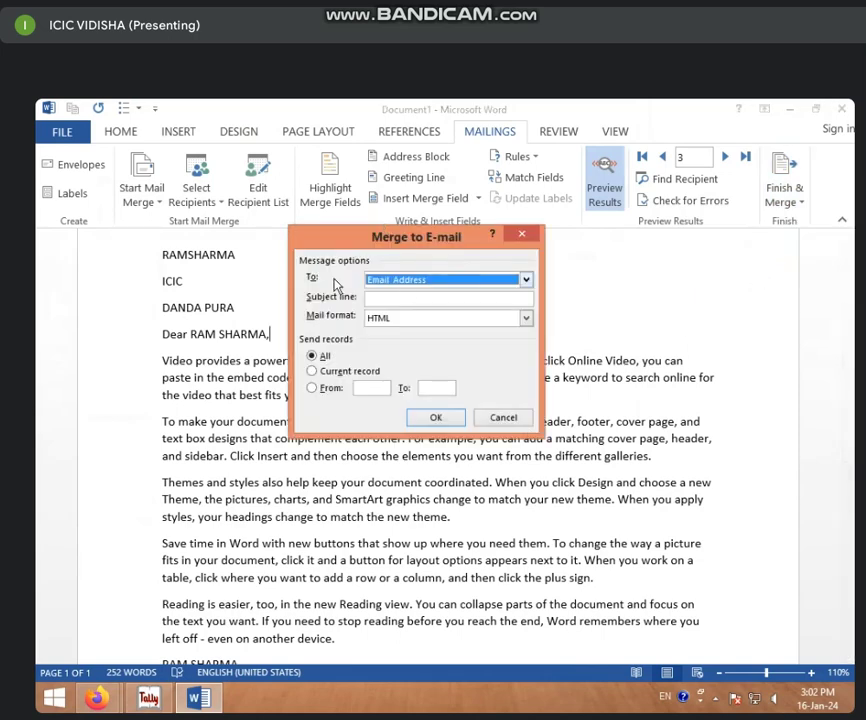
{"action": "left_click", "coordinate": [525, 282]}
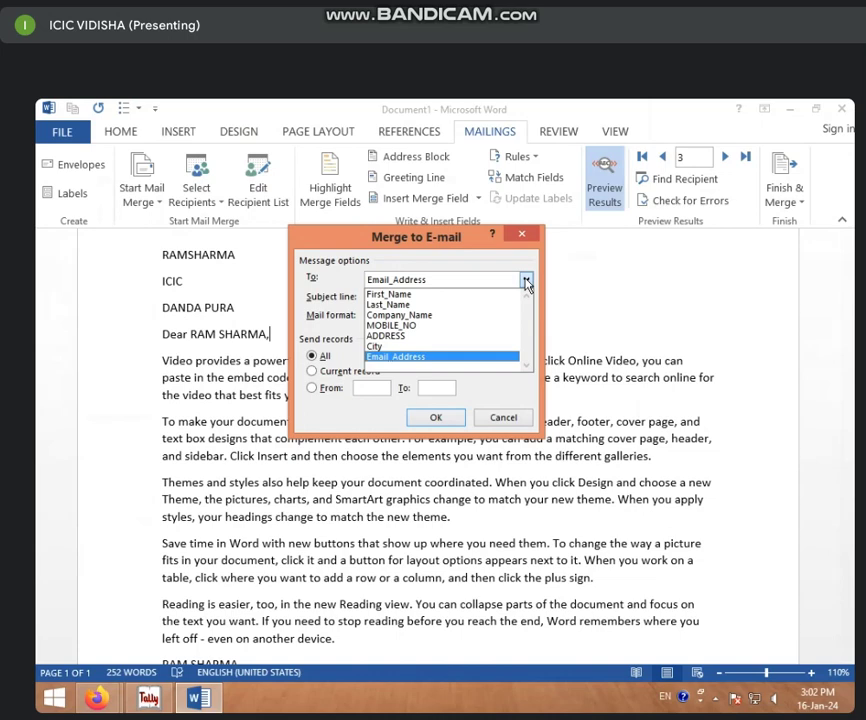
{"action": "left_click", "coordinate": [527, 284]}
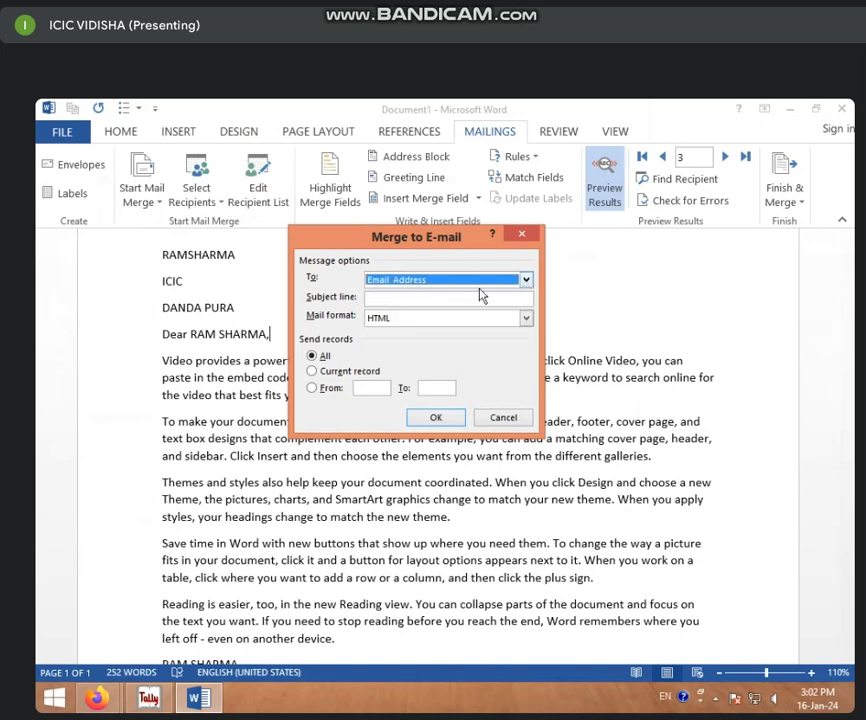
{"action": "left_click", "coordinate": [396, 297]}
{"action": "type", "text": "LETTER"}
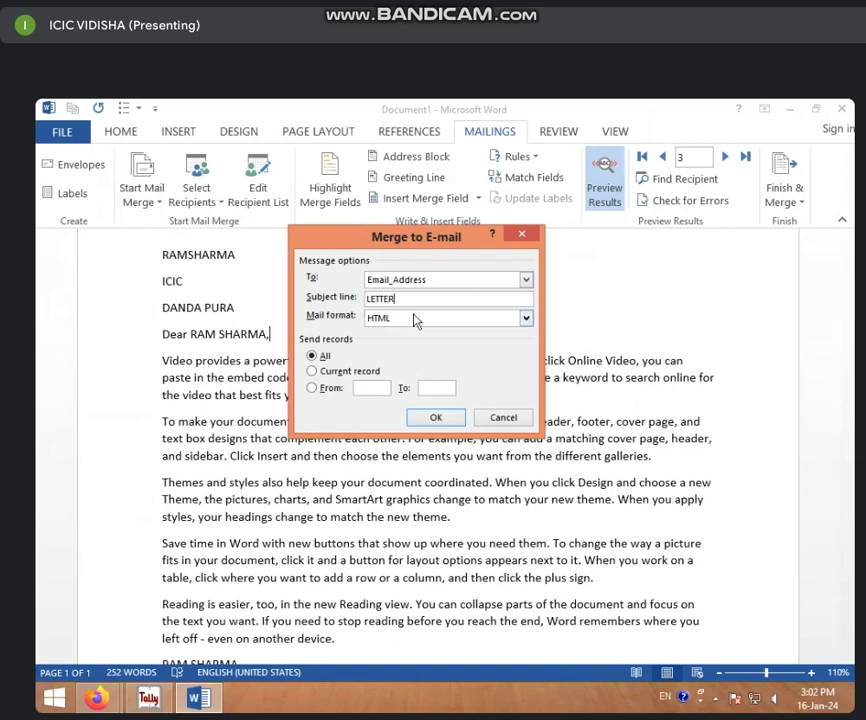
{"action": "left_click", "coordinate": [533, 322]}
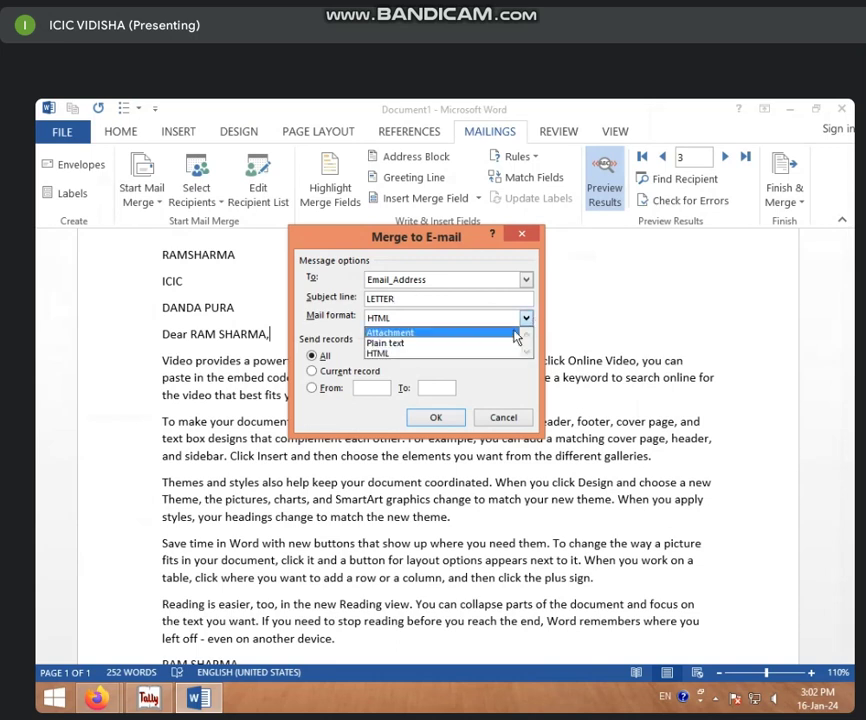
{"action": "left_click", "coordinate": [420, 355]}
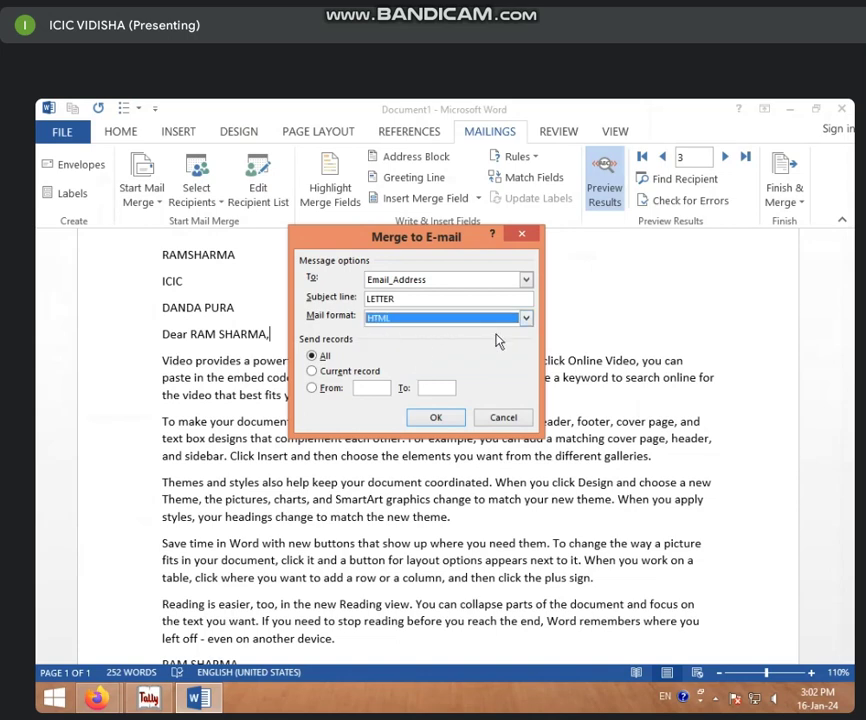
- Choose which records to send, settling on a range of records
{"action": "left_click", "coordinate": [349, 373]}
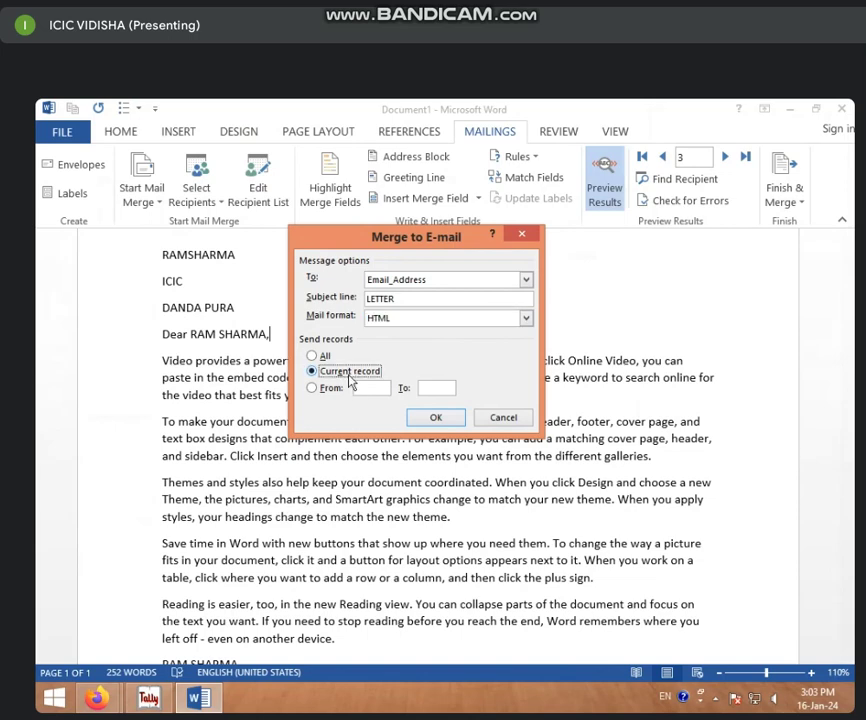
{"action": "left_click", "coordinate": [323, 358]}
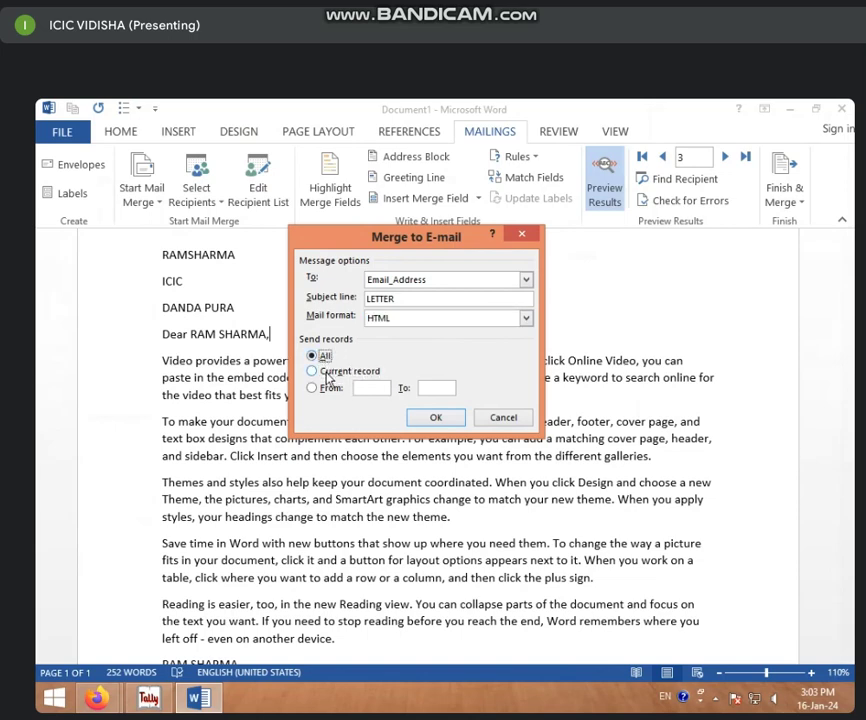
{"action": "left_click", "coordinate": [324, 372]}
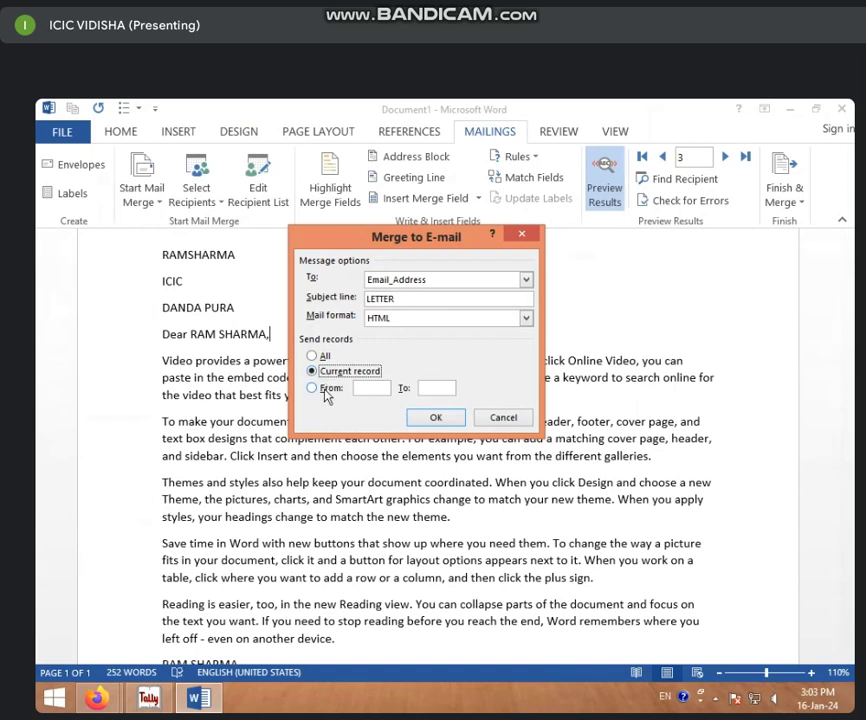
{"action": "left_click", "coordinate": [325, 389]}
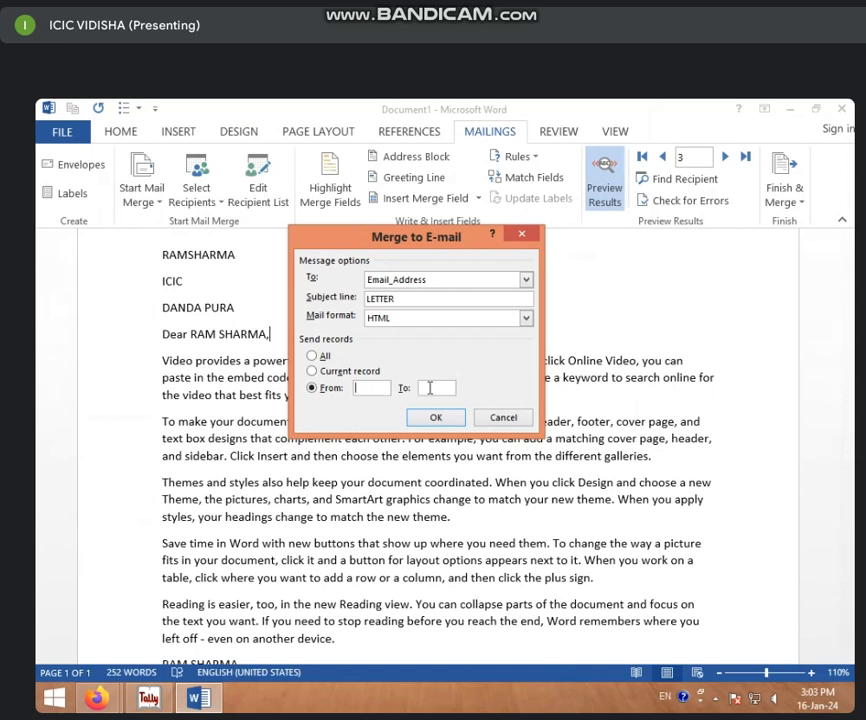
{"action": "left_click", "coordinate": [437, 389]}
- Confirm the e-mail merge and cancel Outlook's welcome account-setup wizard
{"action": "left_click", "coordinate": [440, 418]}
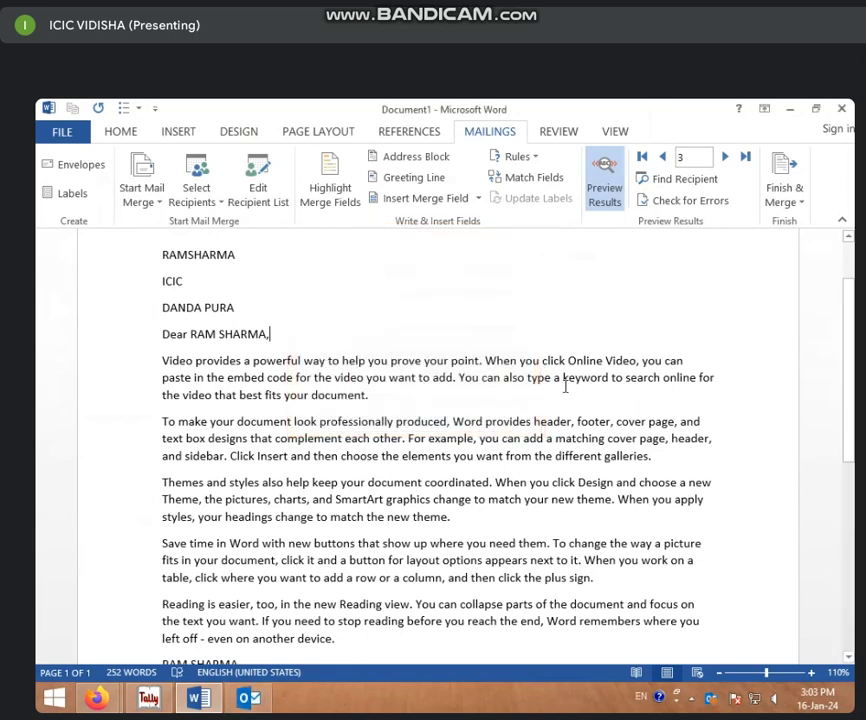
{"action": "left_click", "coordinate": [259, 702]}
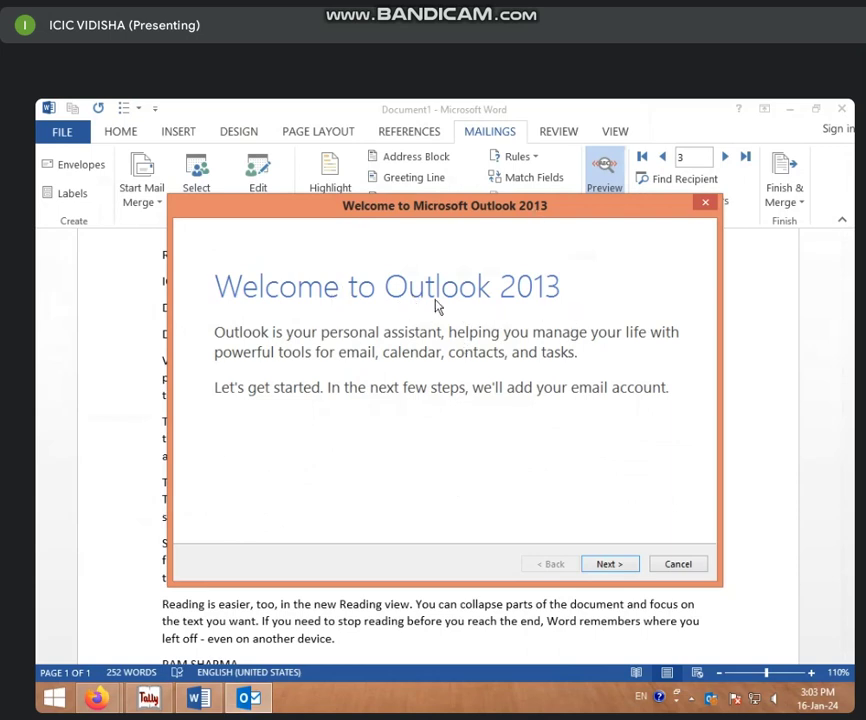
{"action": "left_click", "coordinate": [616, 566]}
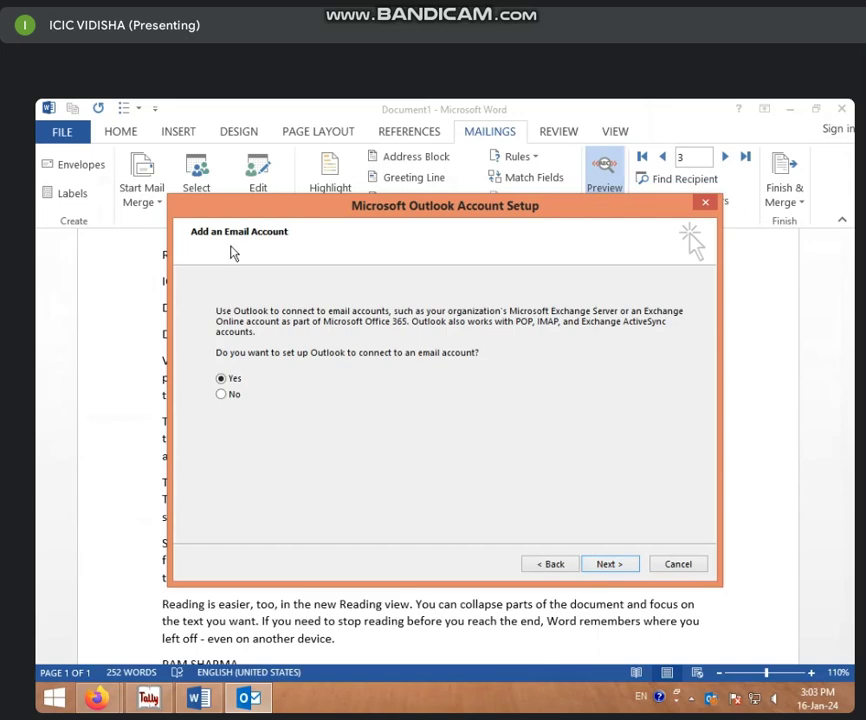
{"action": "left_click", "coordinate": [674, 564]}
{"action": "left_click", "coordinate": [517, 458]}
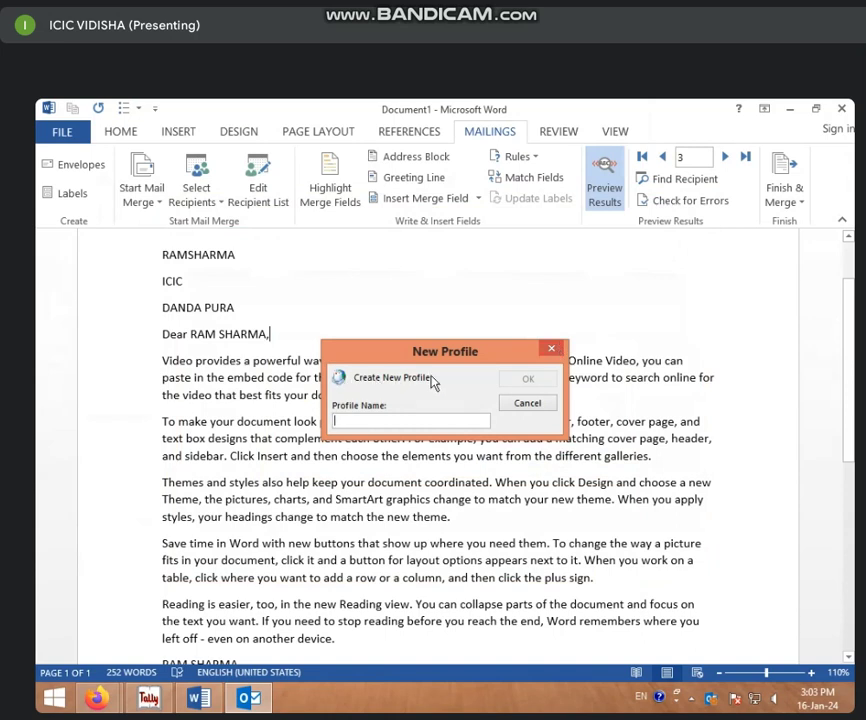
- Dismiss the New Profile prompt and close the Outlook window
{"action": "left_click", "coordinate": [551, 348]}
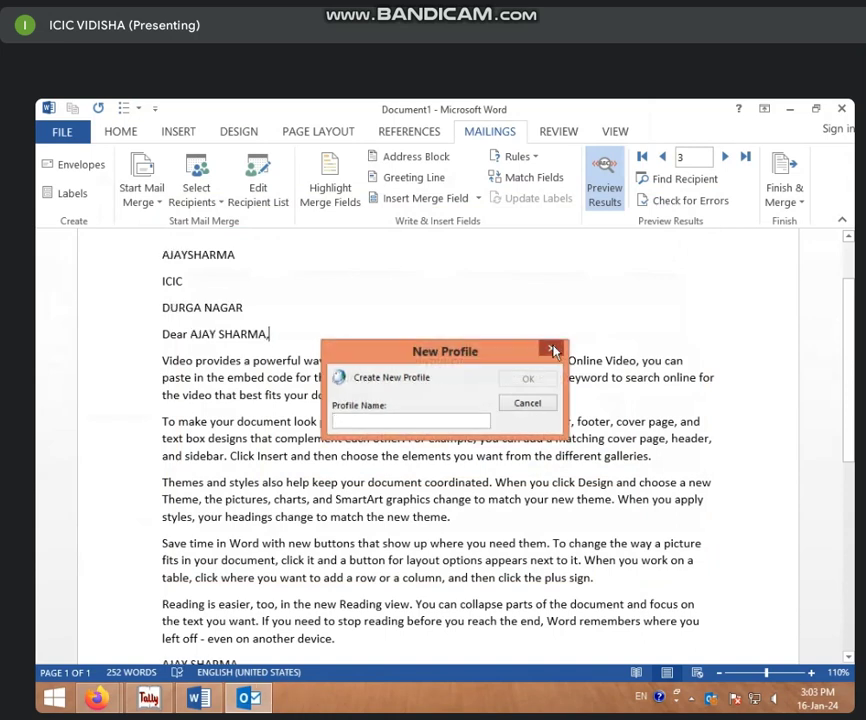
{"action": "left_click", "coordinate": [551, 348]}
{"action": "right_click", "coordinate": [249, 698]}
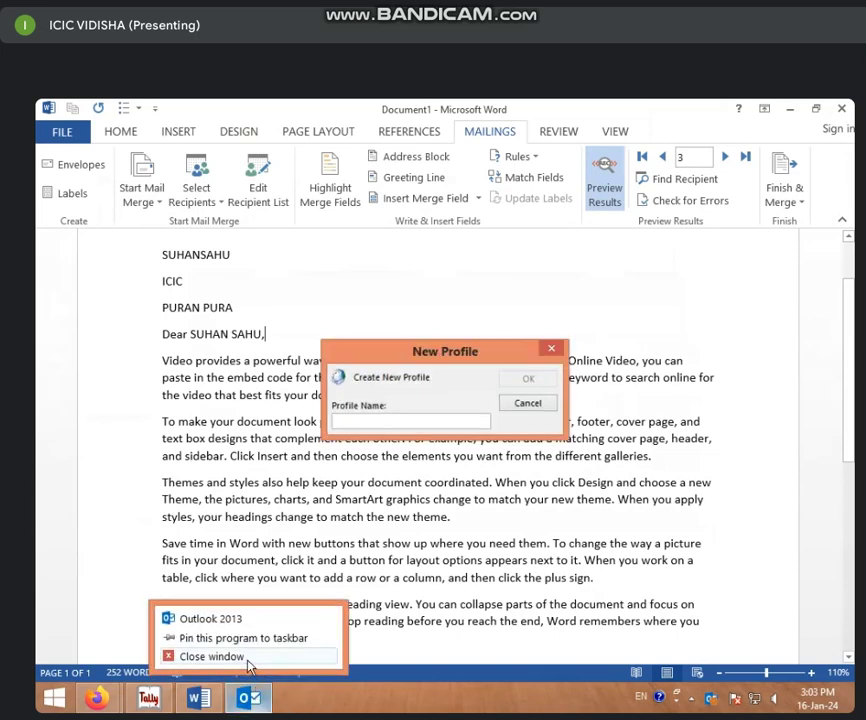
{"action": "left_click", "coordinate": [215, 656]}
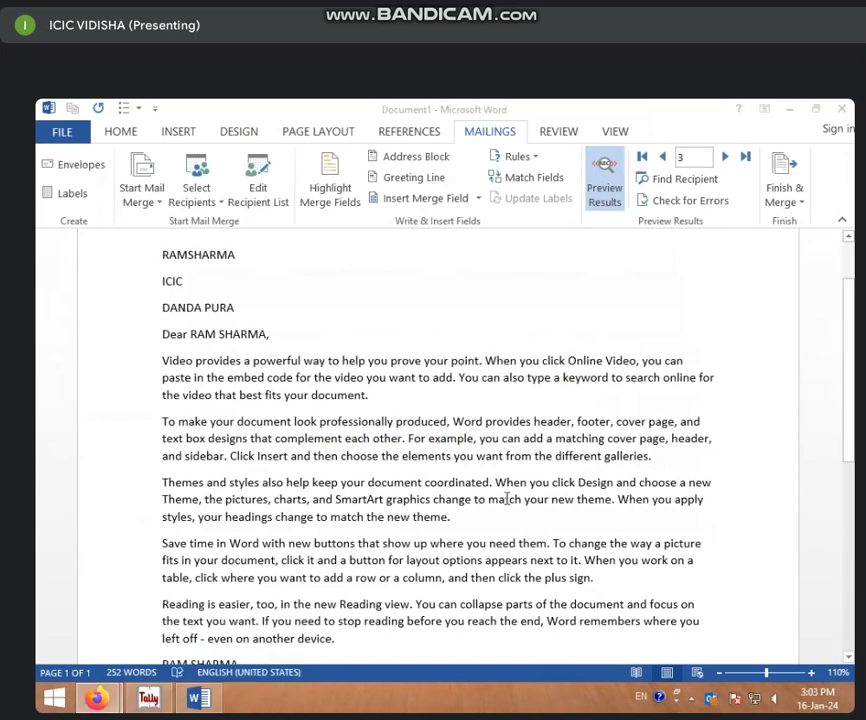